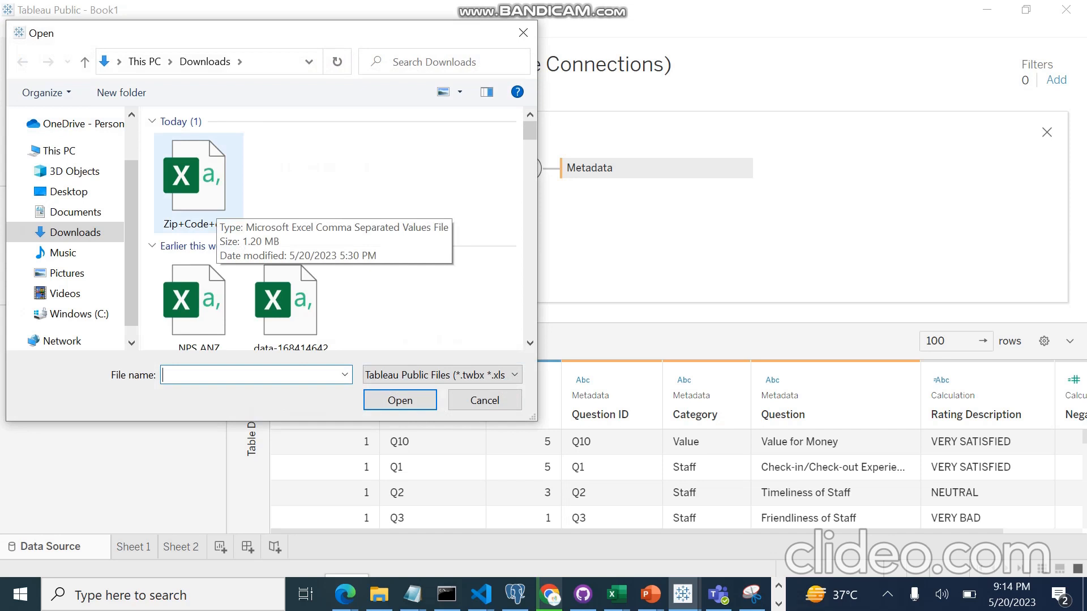
# Connect to the Zip+Code+data CSV file in Downloads and look through its data rows
pyautogui.click(214, 203)
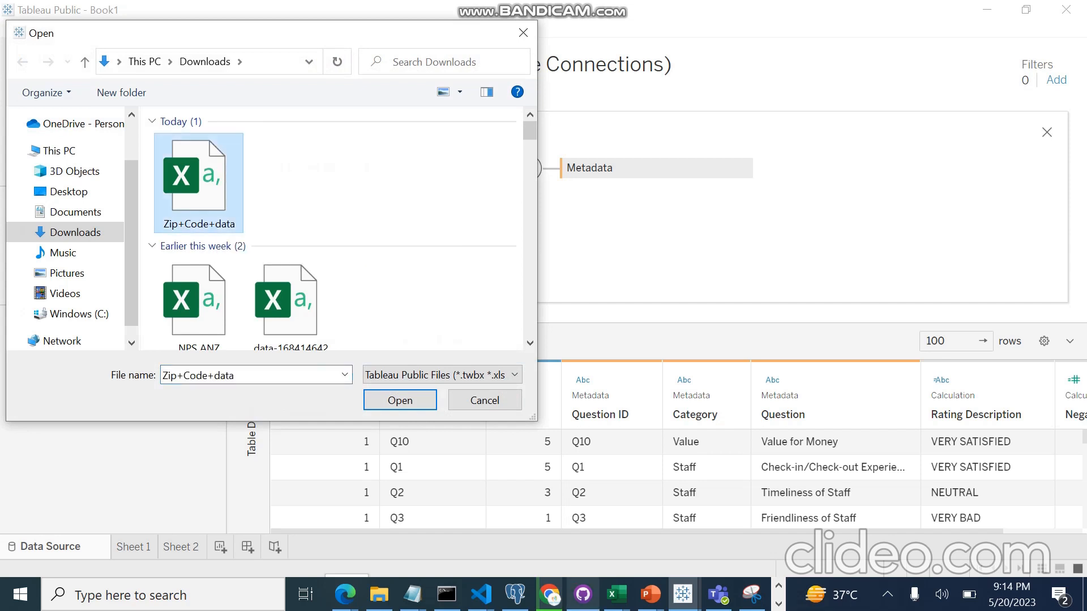
pyautogui.click(400, 400)
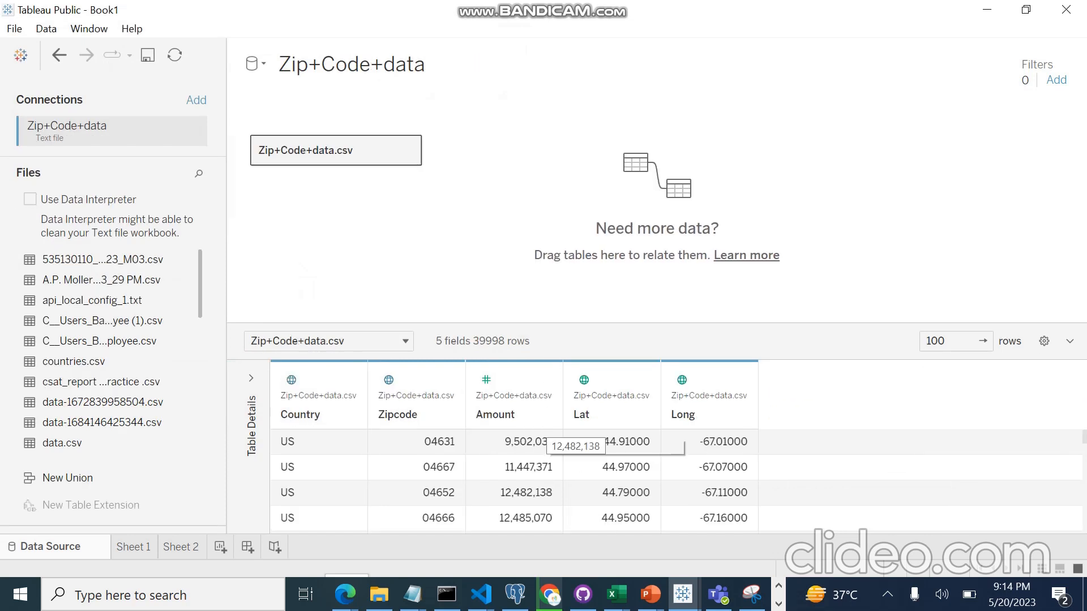
pyautogui.scroll(-2, 512, 481)
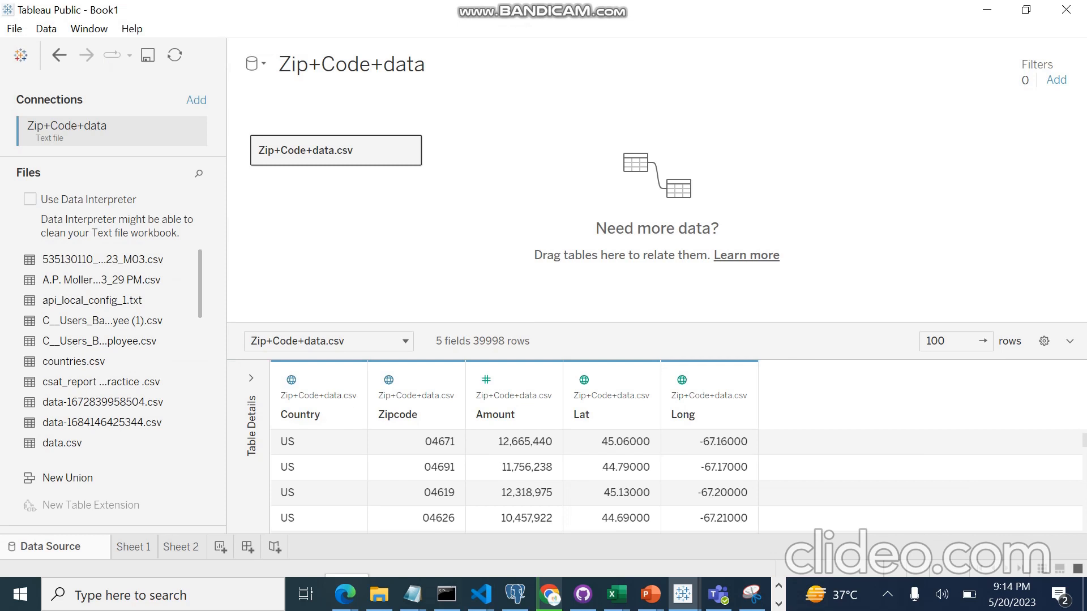
pyautogui.scroll(-5, 510, 481)
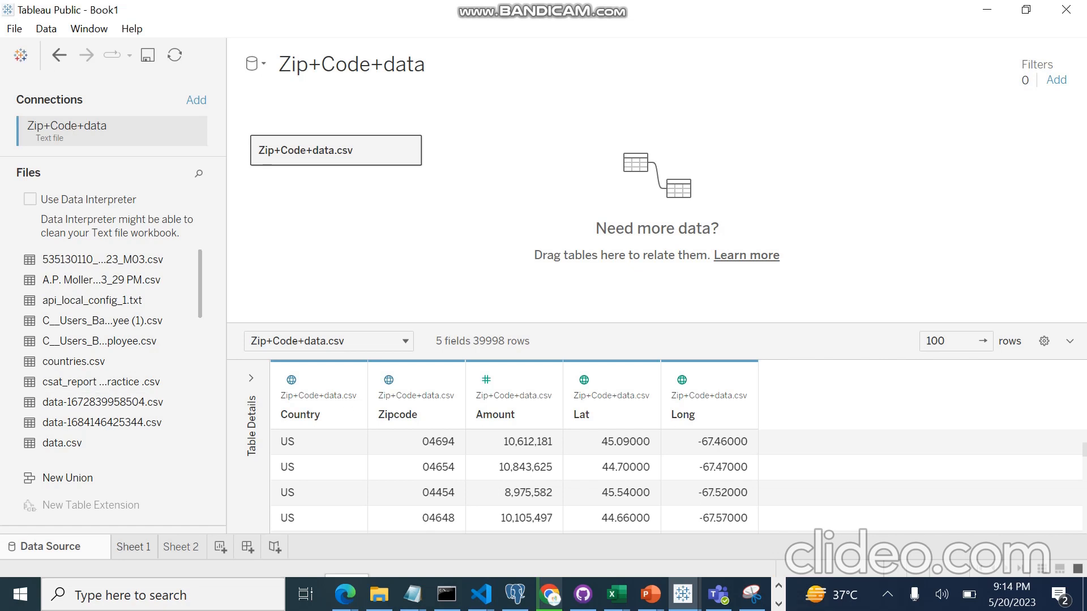
pyautogui.click(133, 546)
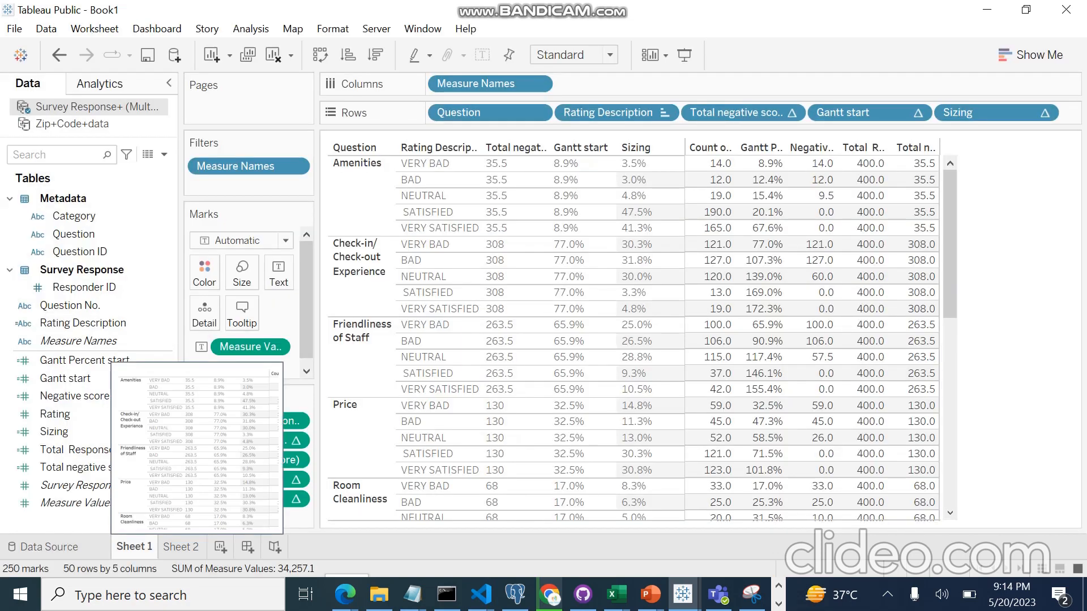
pyautogui.click(49, 547)
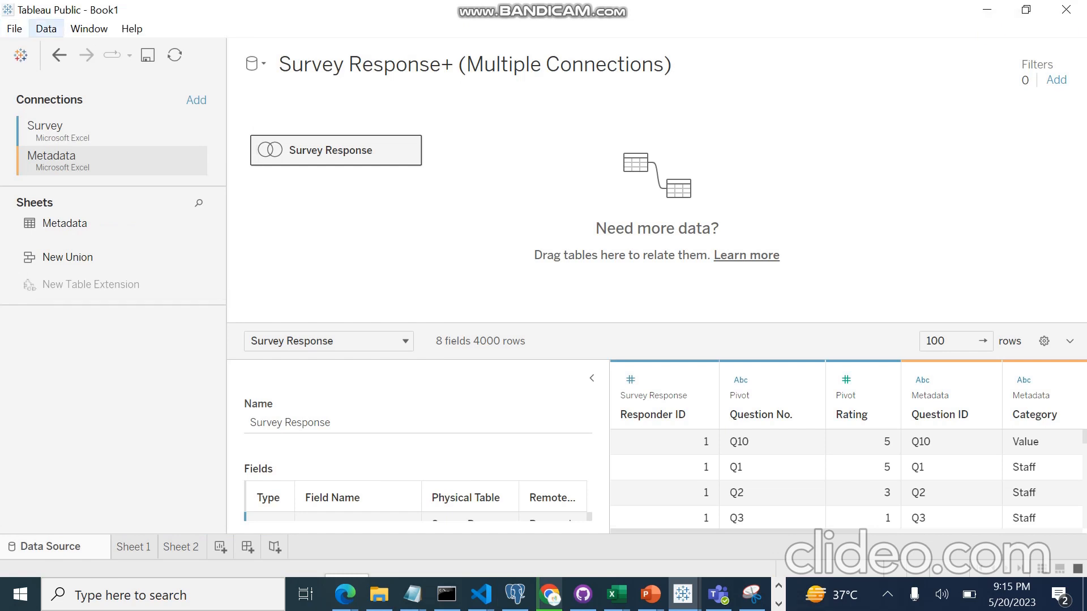
pyautogui.click(45, 28)
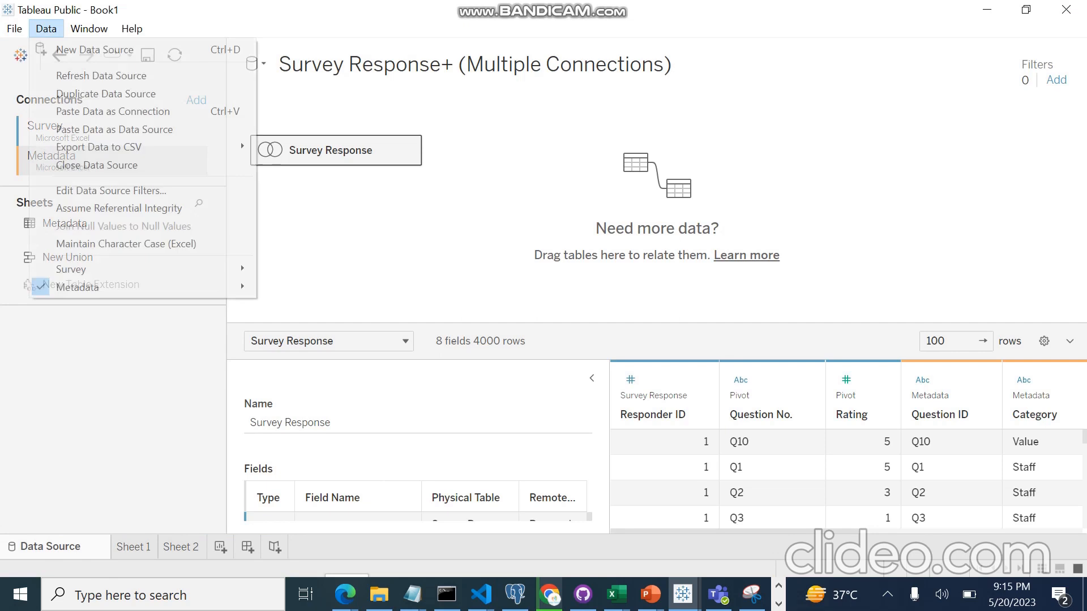
pyautogui.click(46, 28)
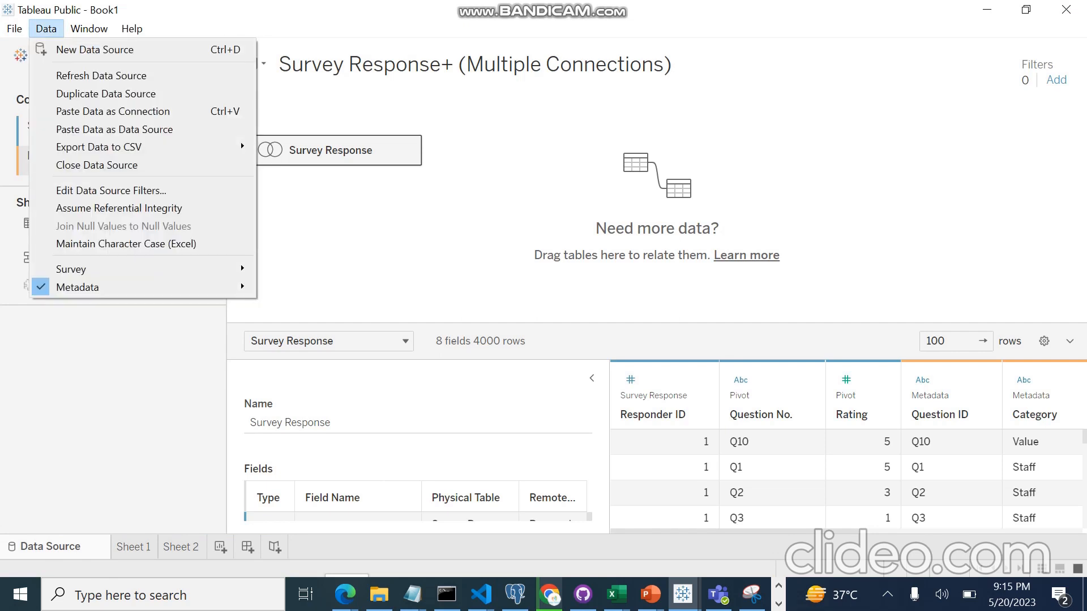
pyautogui.click(80, 49)
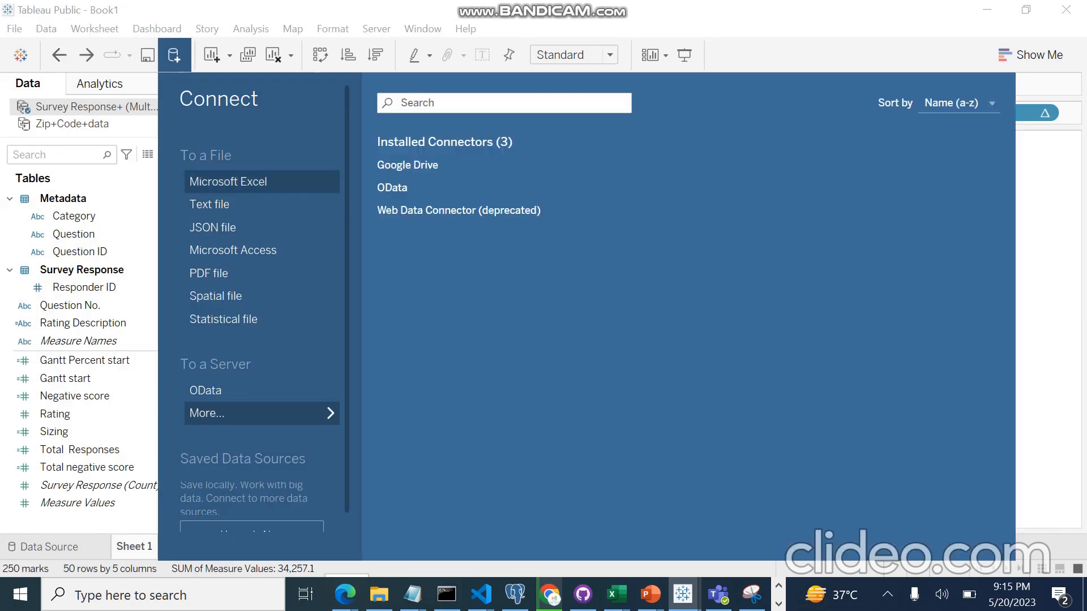
pyautogui.click(262, 181)
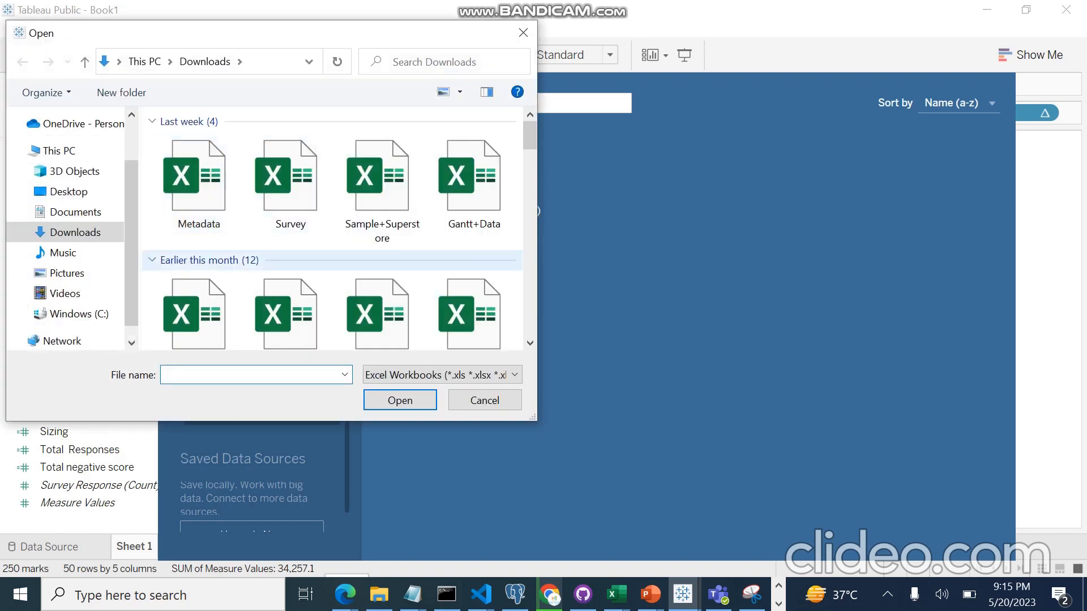
pyautogui.scroll(-3, 290, 266)
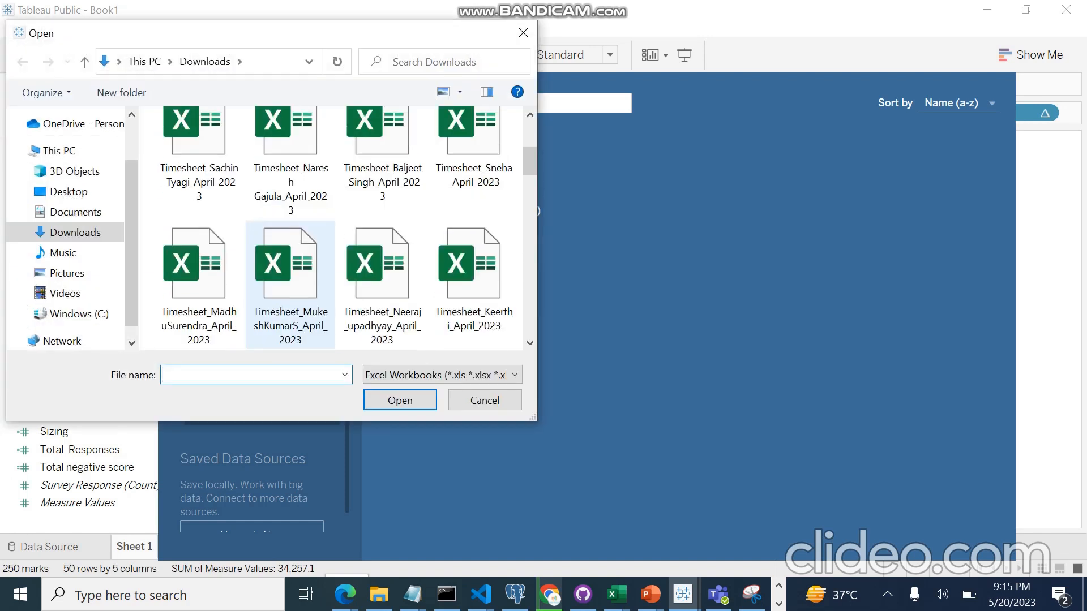
pyautogui.scroll(3, 290, 272)
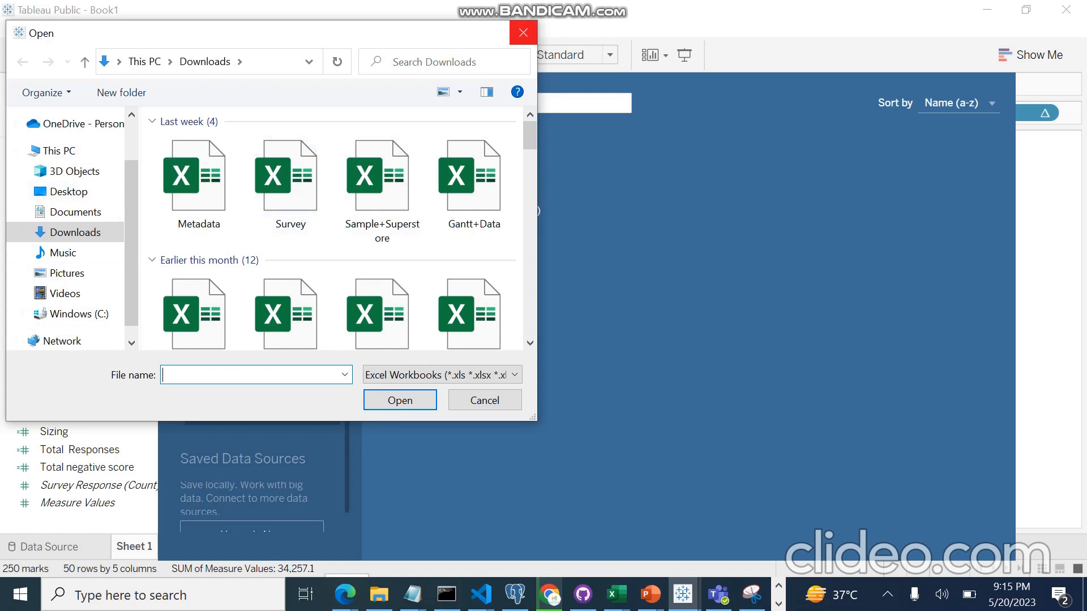
pyautogui.click(522, 32)
# Add another data source from the Zip+Code+data text file and collapse its table details
pyautogui.click(46, 29)
pyautogui.click(95, 50)
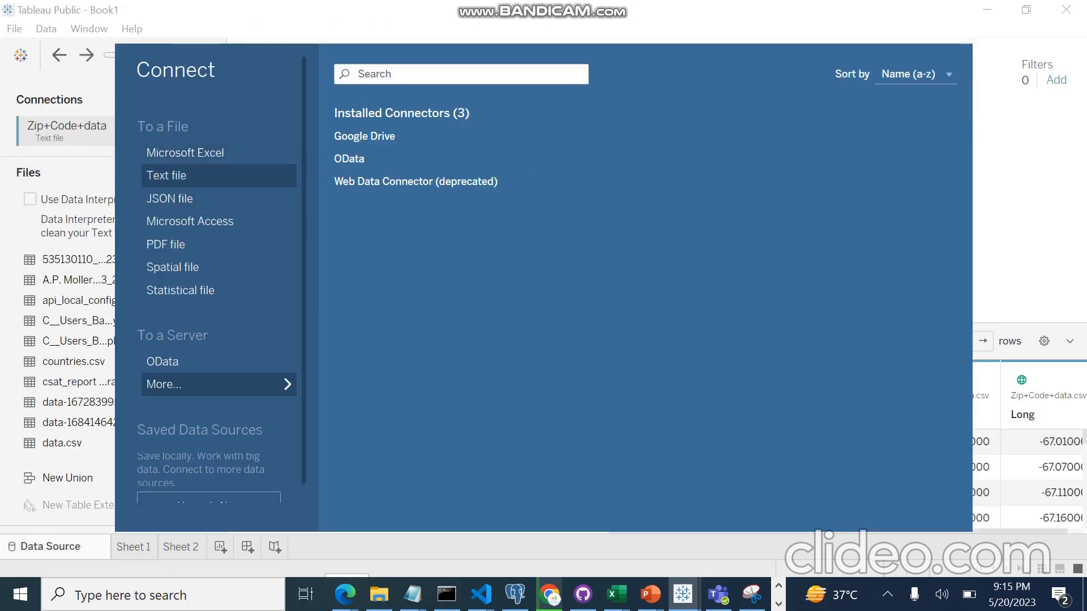
pyautogui.click(166, 176)
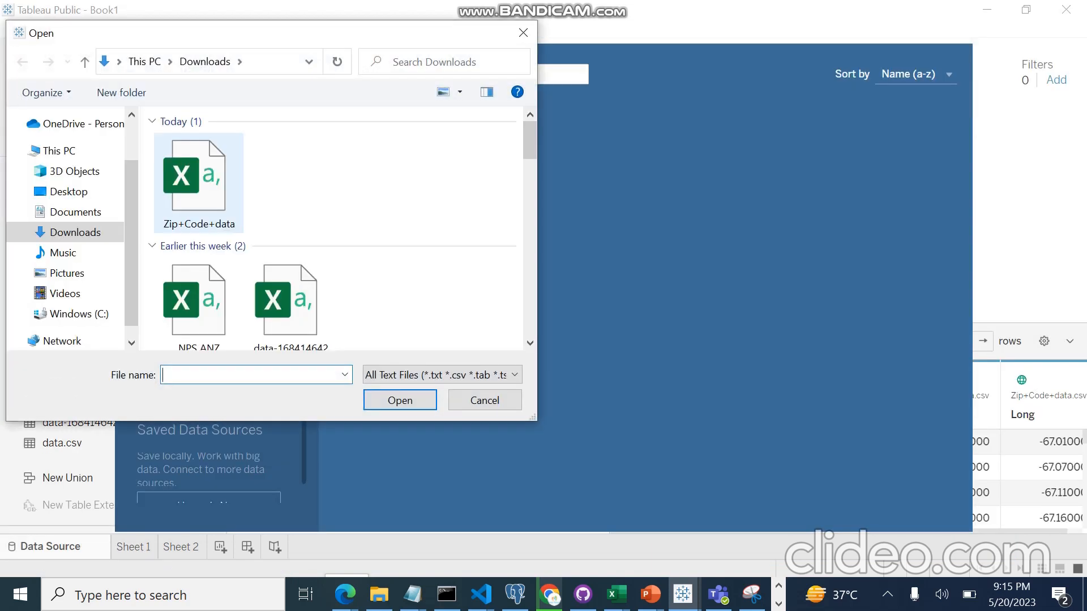
pyautogui.doubleClick(204, 198)
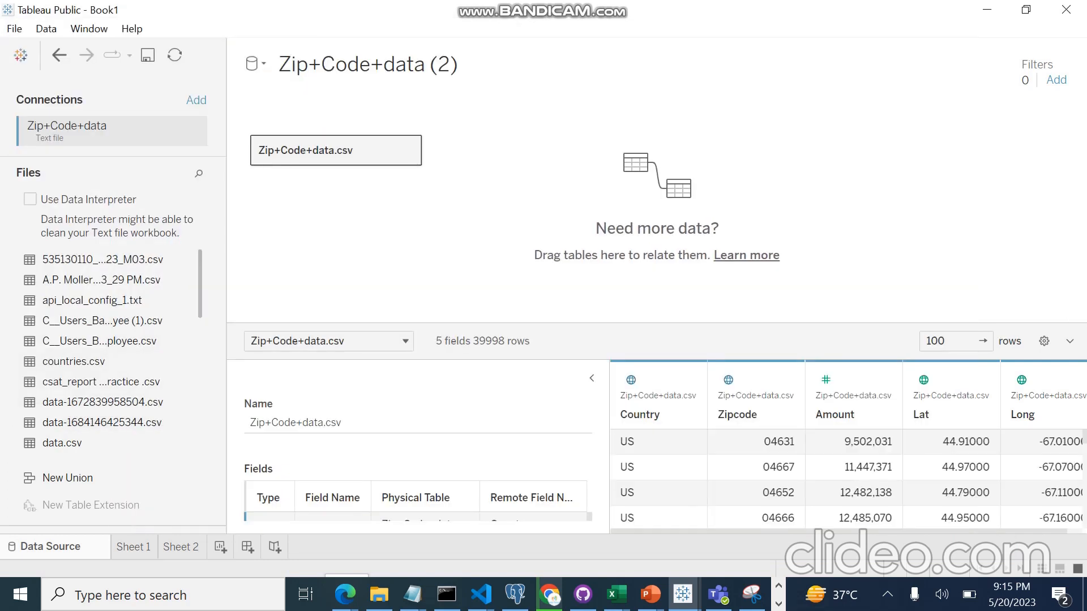
pyautogui.click(591, 378)
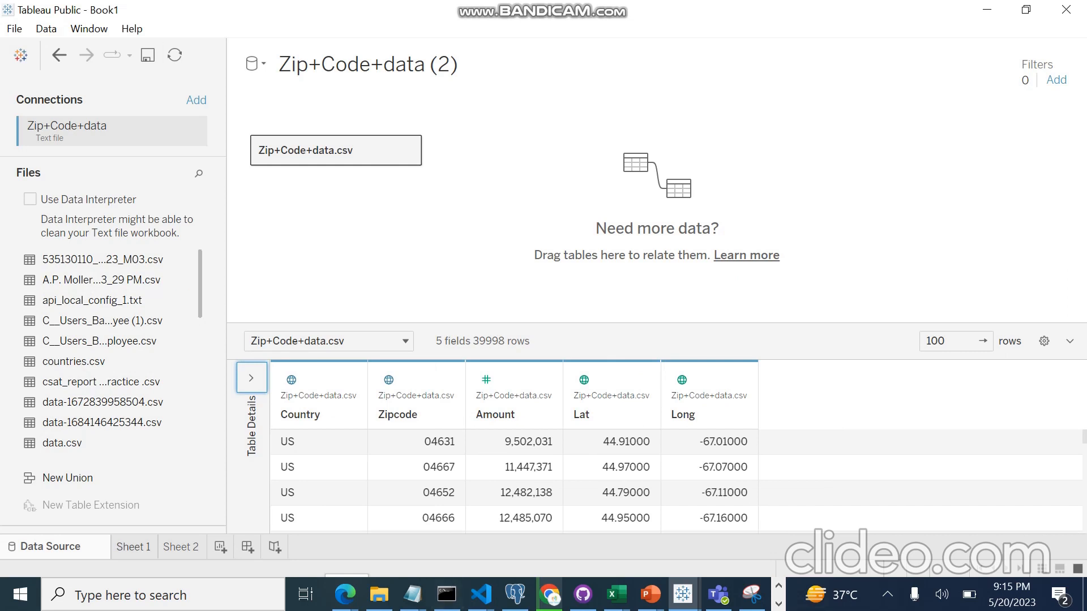
# Add a new blank worksheet to the workbook
pyautogui.click(133, 547)
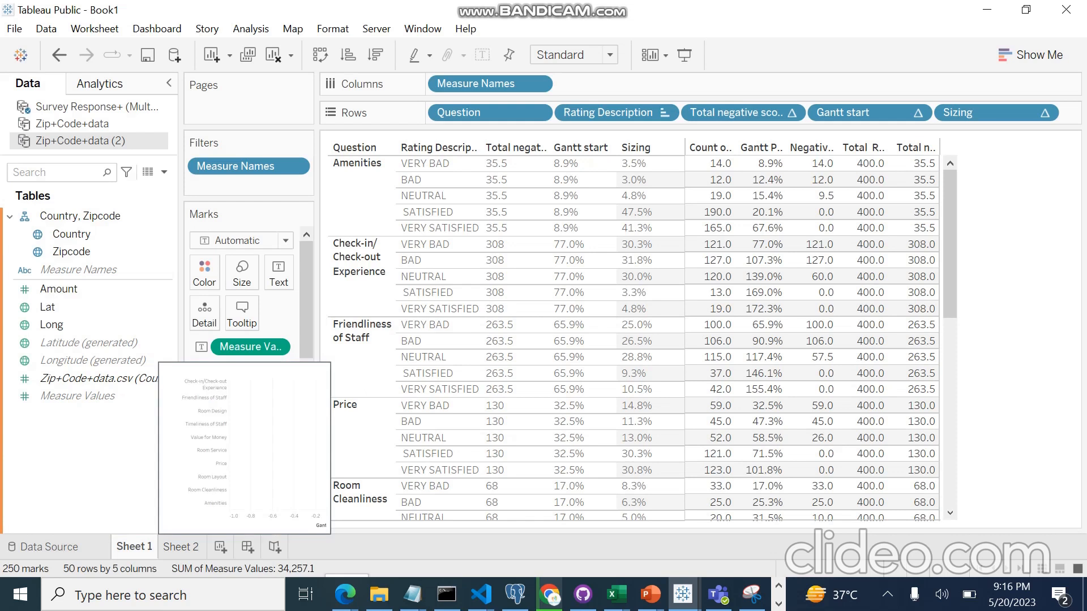
pyautogui.click(220, 546)
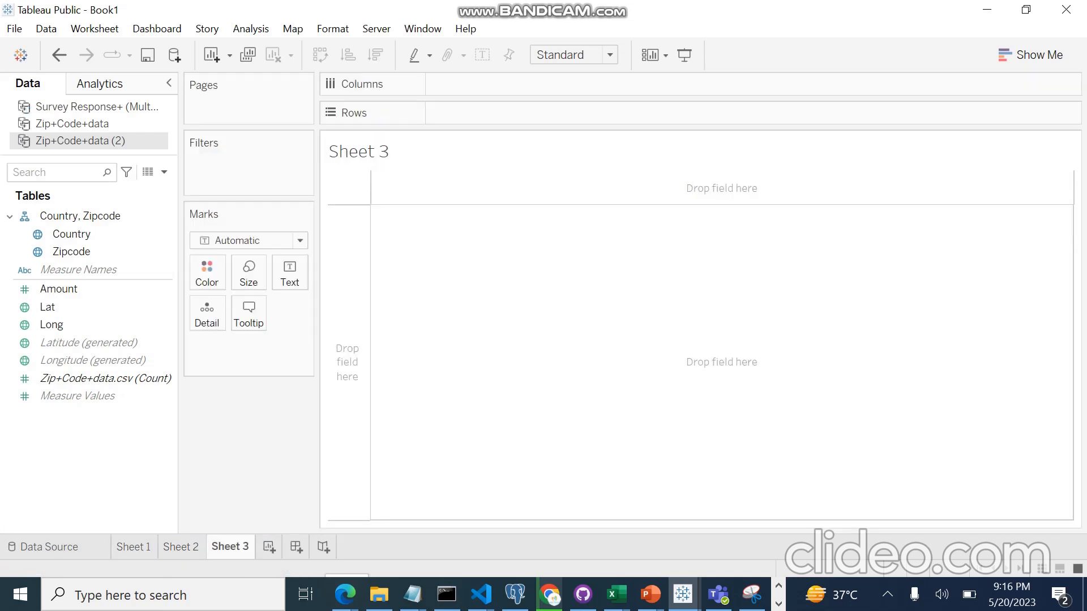
pyautogui.moveTo(344, 595)
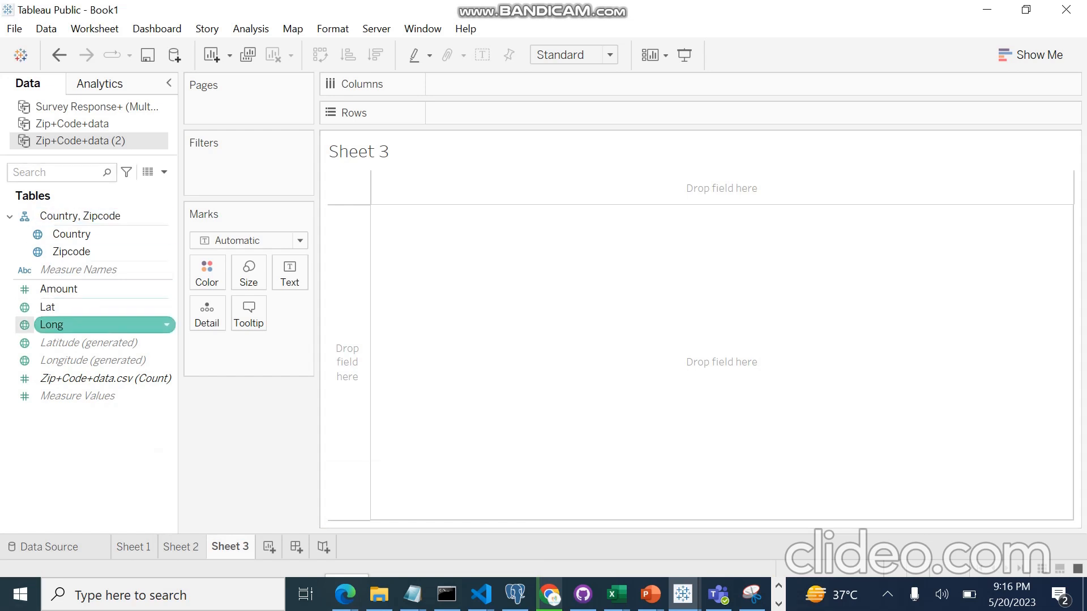
# Plot the Zipcode field as a map on the empty sheet and color its marks by Amount
pyautogui.moveTo(85, 251); pyautogui.dragTo(547, 288)
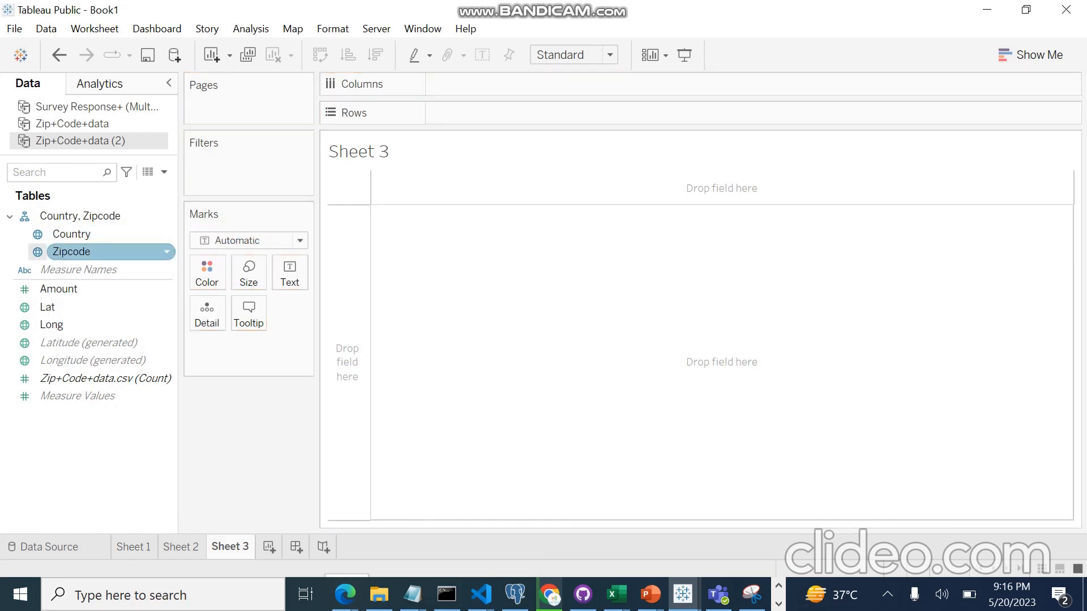
pyautogui.moveTo(84, 251); pyautogui.dragTo(583, 259)
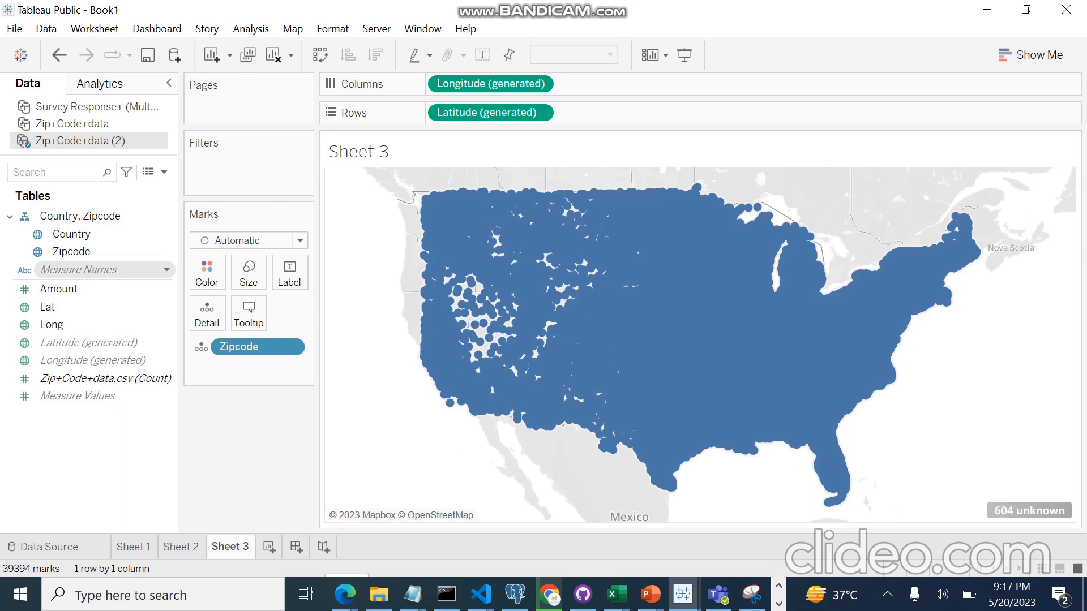
pyautogui.moveTo(59, 288)
pyautogui.mouseDown()
pyautogui.moveTo(227, 246)
pyautogui.moveTo(229, 268)
pyautogui.moveTo(207, 273)
pyautogui.mouseUp()
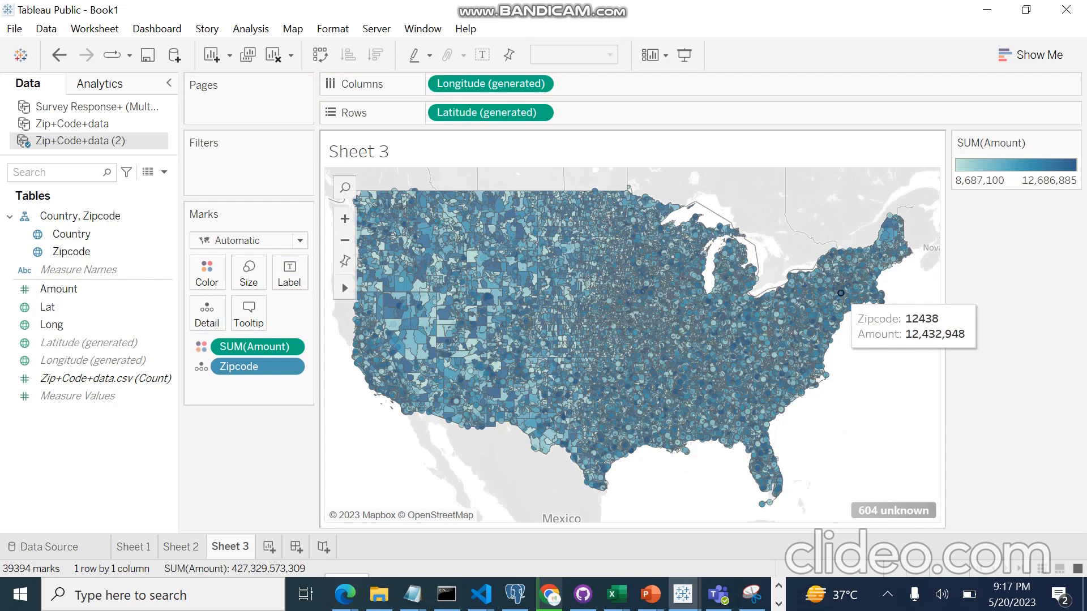
pyautogui.moveTo(672, 349)
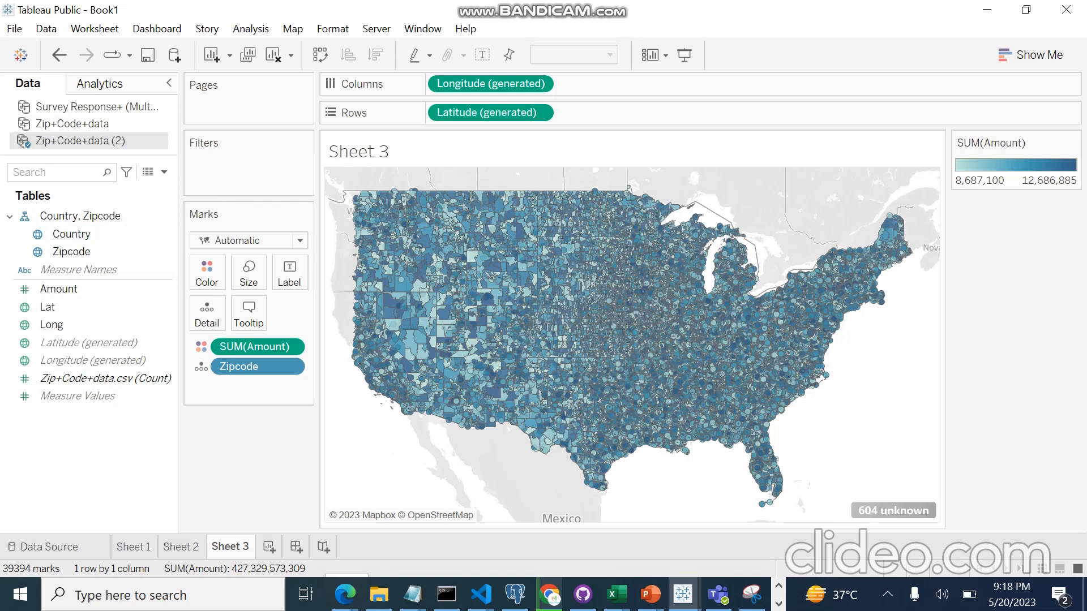
# Start a new calculated field in the Zip+Code+data (2) source and name it HexbinX
pyautogui.click(164, 172)
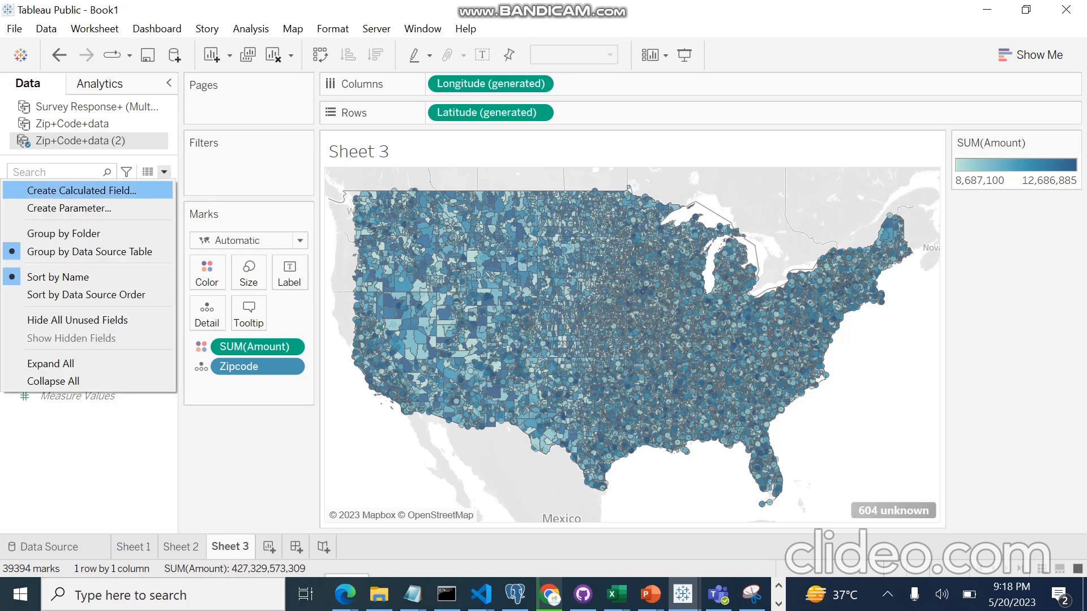
pyautogui.click(82, 190)
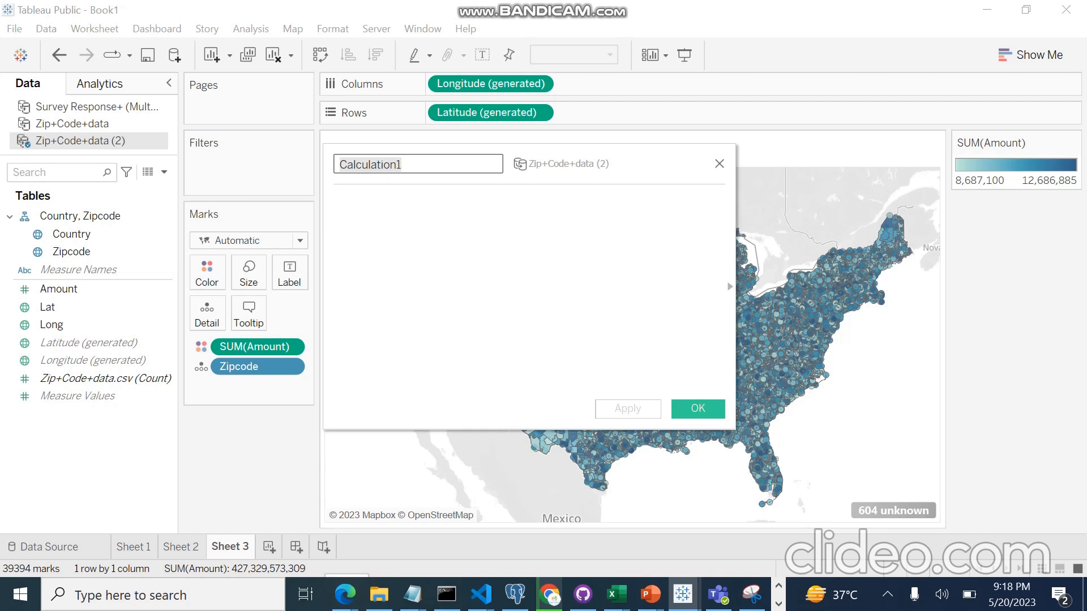
pyautogui.press('BackSpace')
pyautogui.write('H')
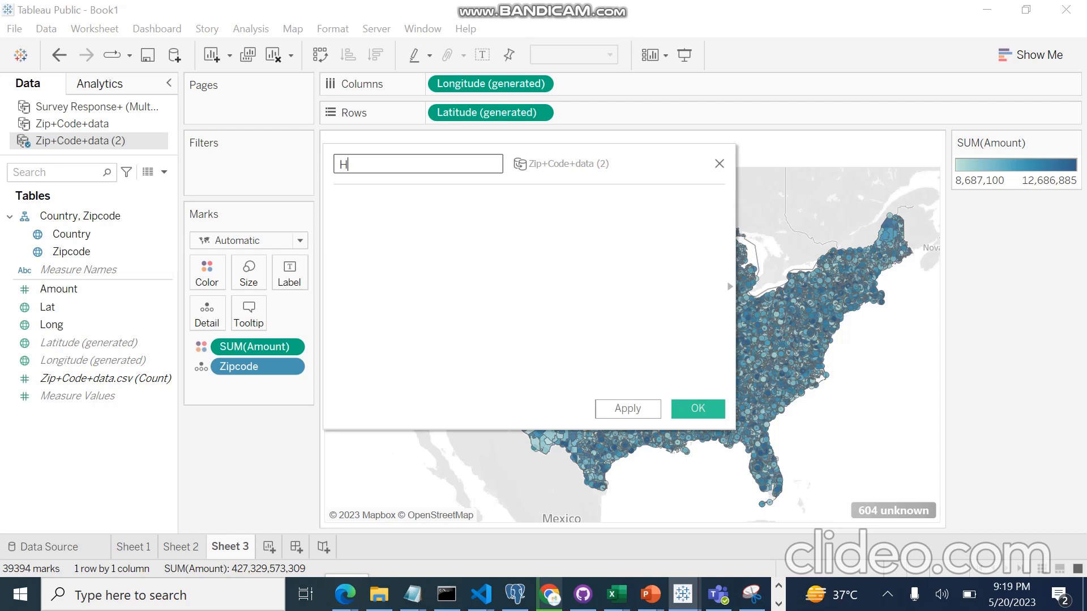
pyautogui.write('exbinX')
# Enter the formula HEXBINX([Long],[Lat]) for the HexbinX calculated field
pyautogui.click(335, 202)
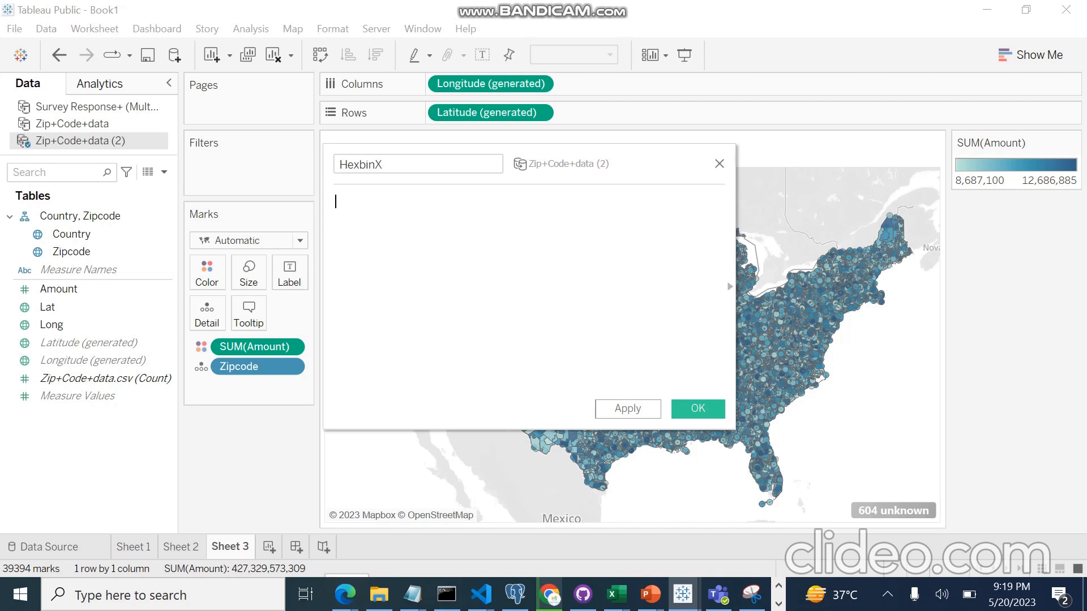
pyautogui.write('H')
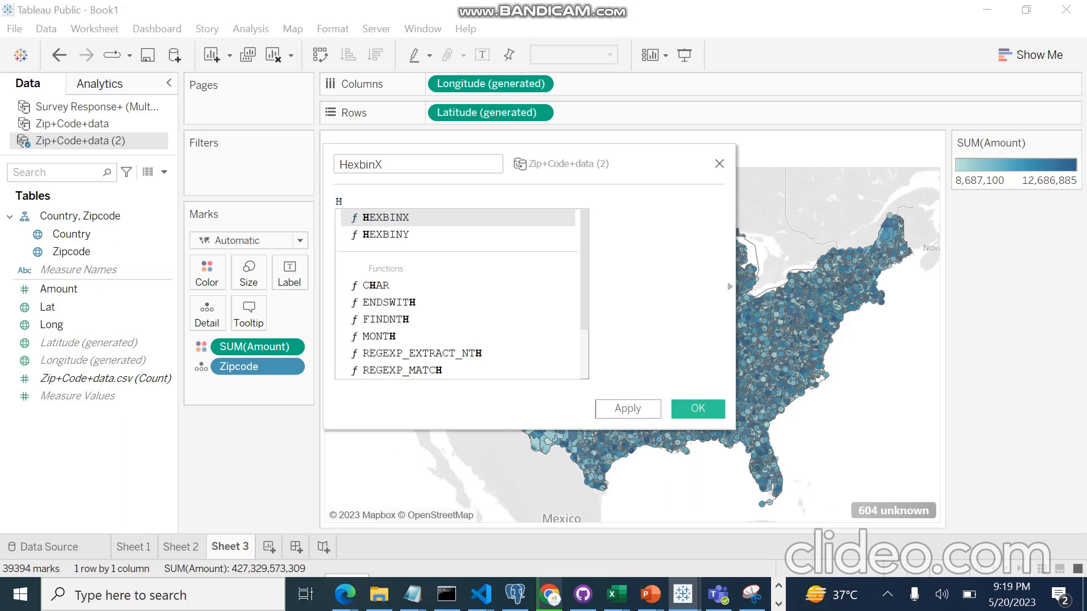
pyautogui.press('Return')
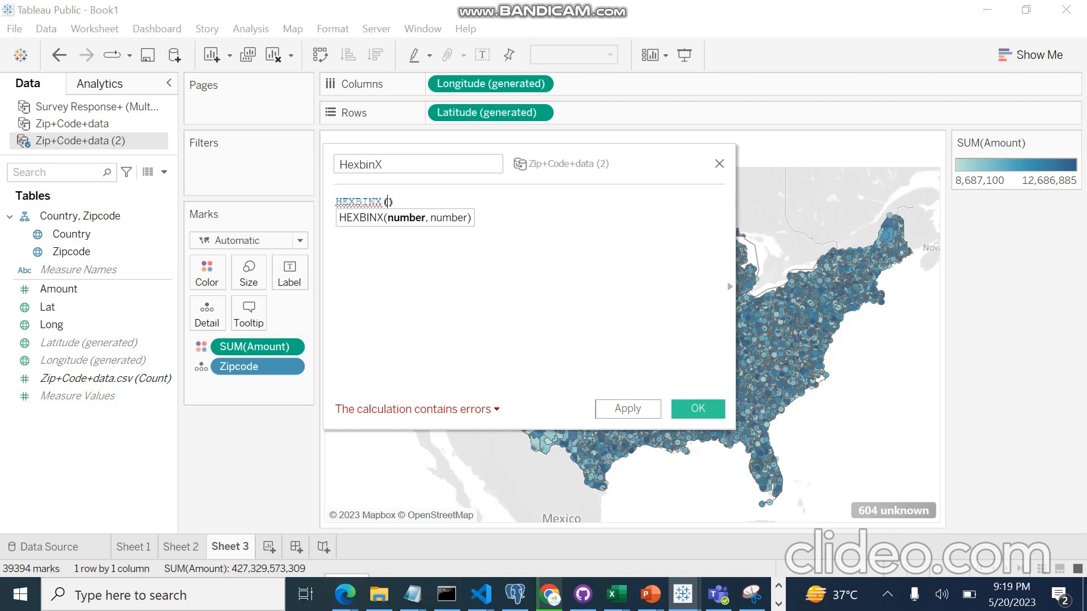
pyautogui.write('[')
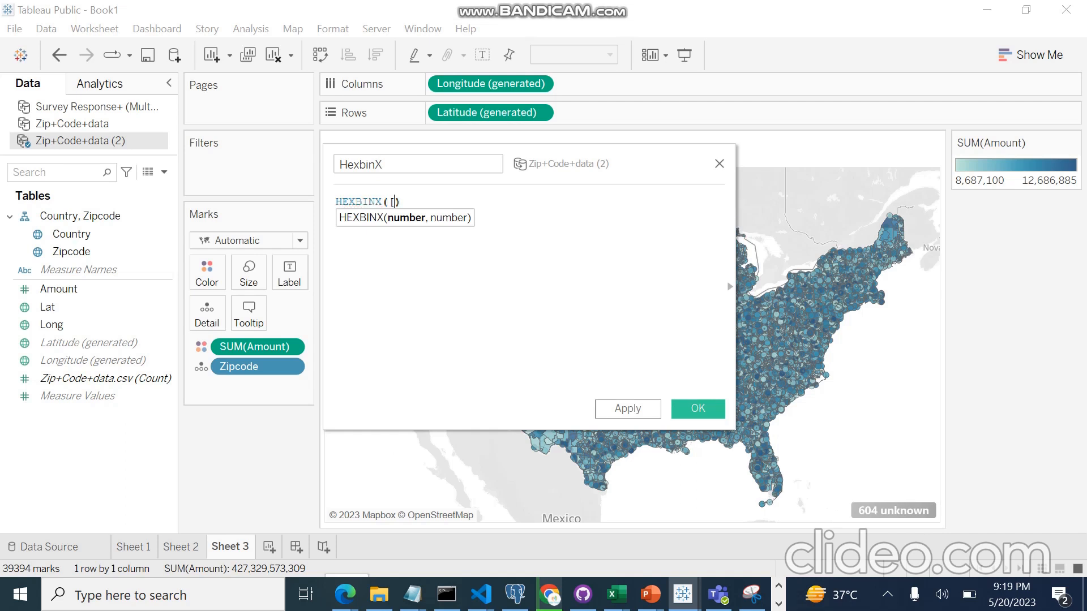
pyautogui.write('L')
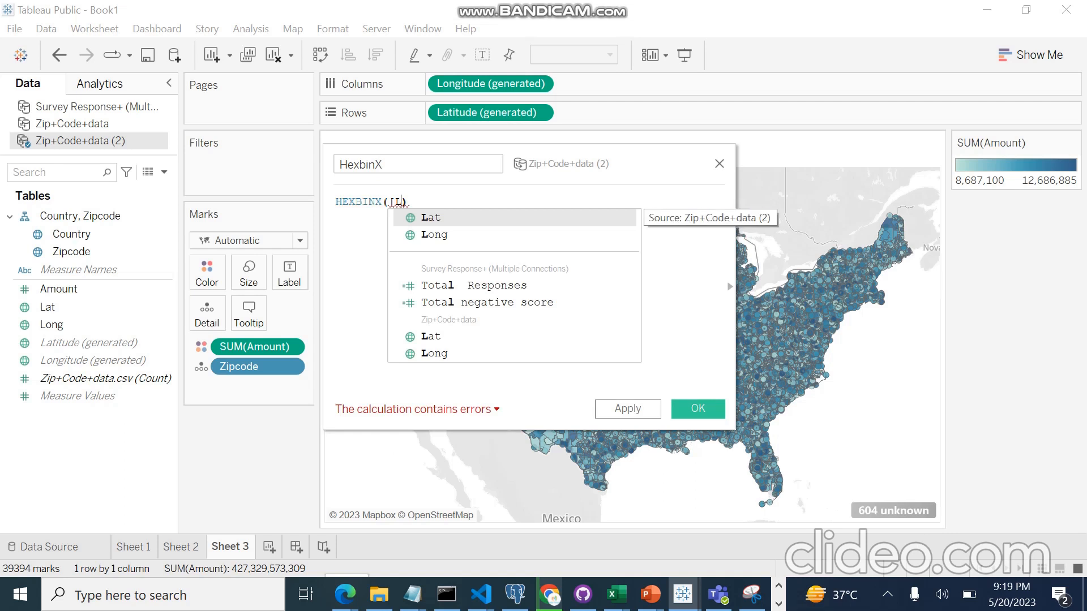
pyautogui.press('Down')
pyautogui.press('Return')
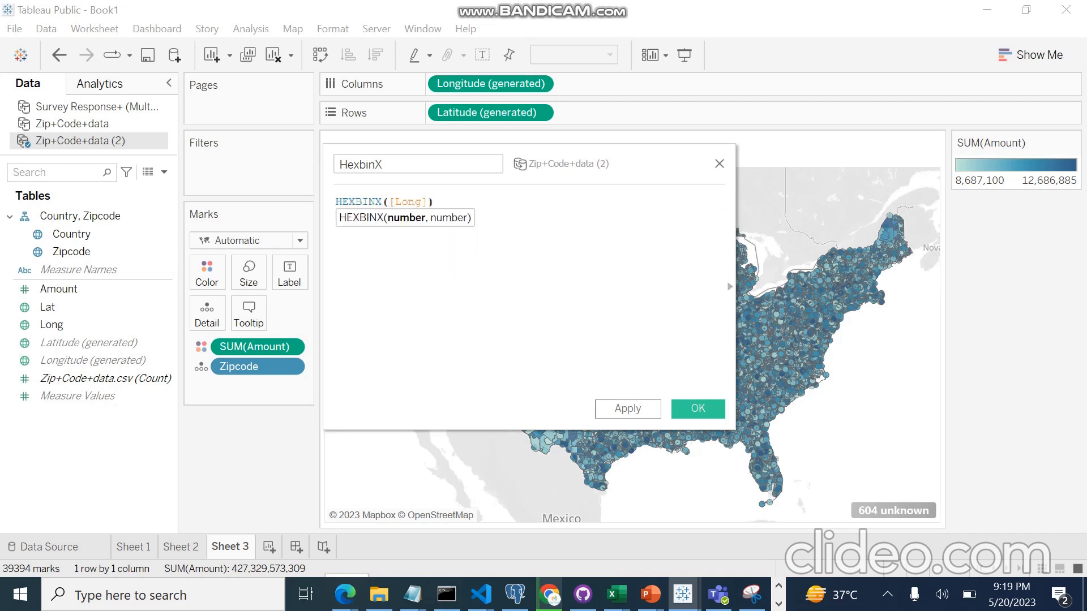
pyautogui.write(',L')
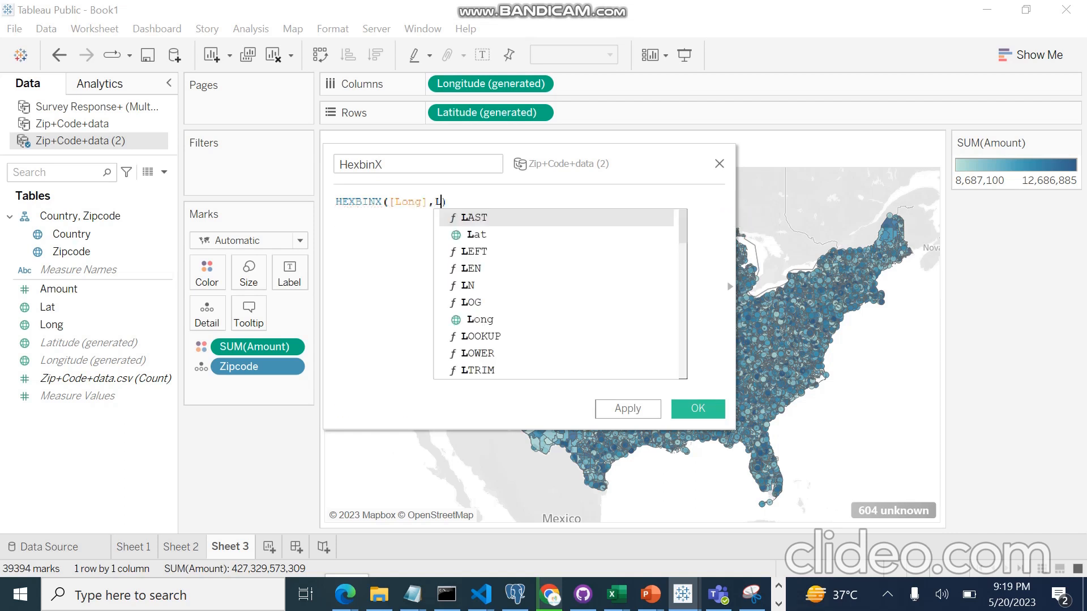
pyautogui.press('Down')
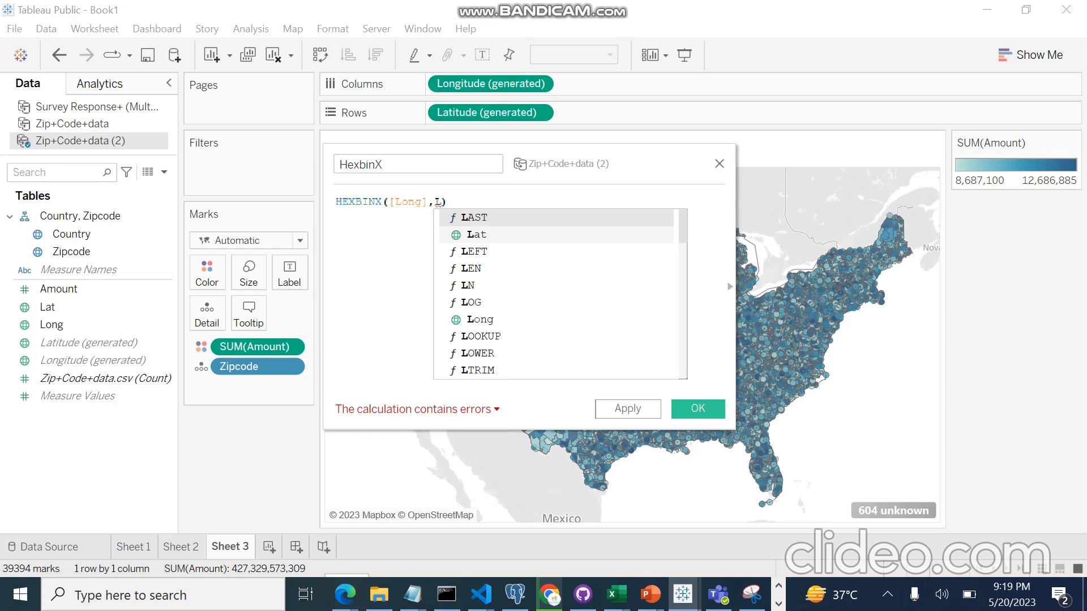
pyautogui.press('Return')
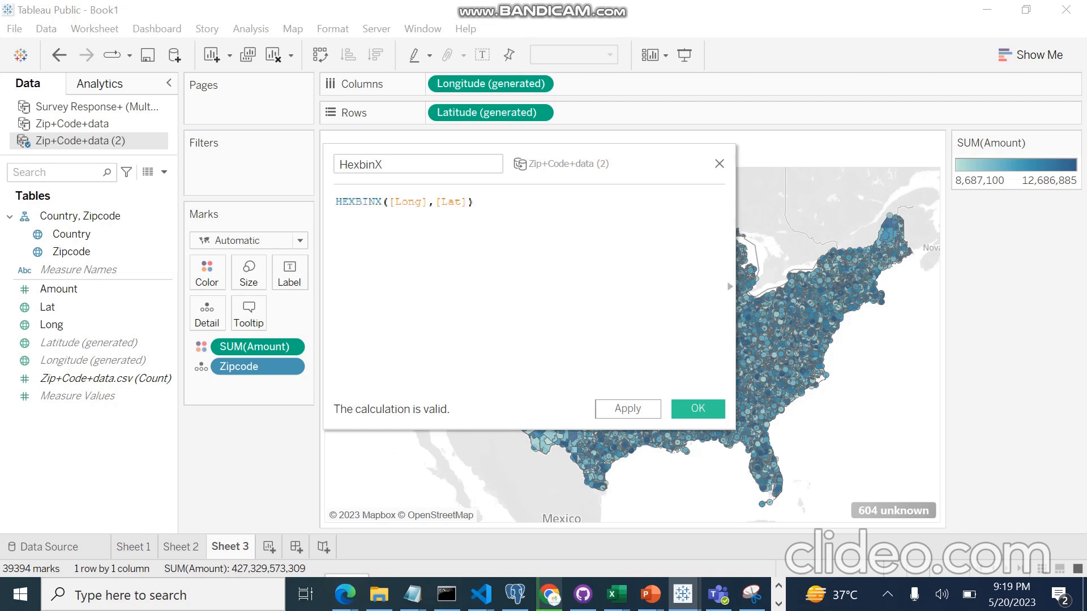
# Save the HexbinX calculation and start a new calculated field named HexbinY in the Zip+Code+data (2) source
pyautogui.click(627, 409)
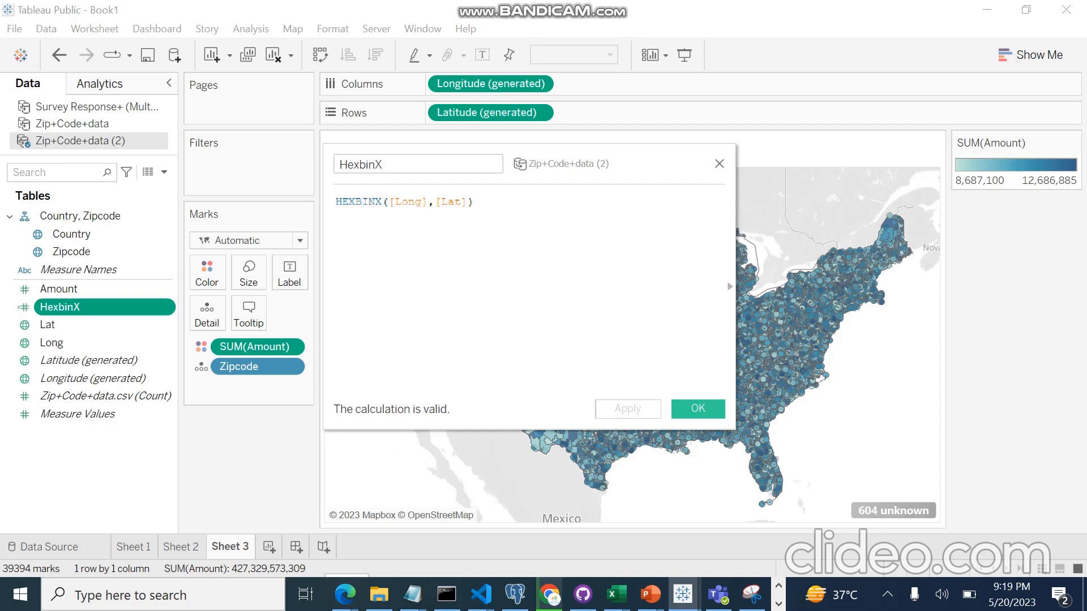
pyautogui.click(698, 408)
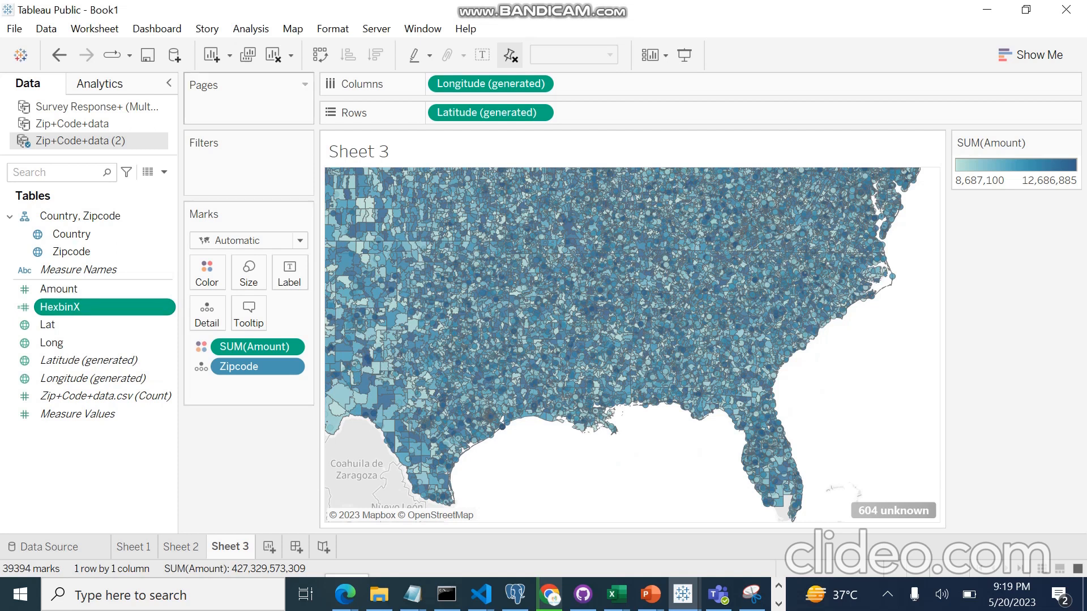
pyautogui.click(164, 172)
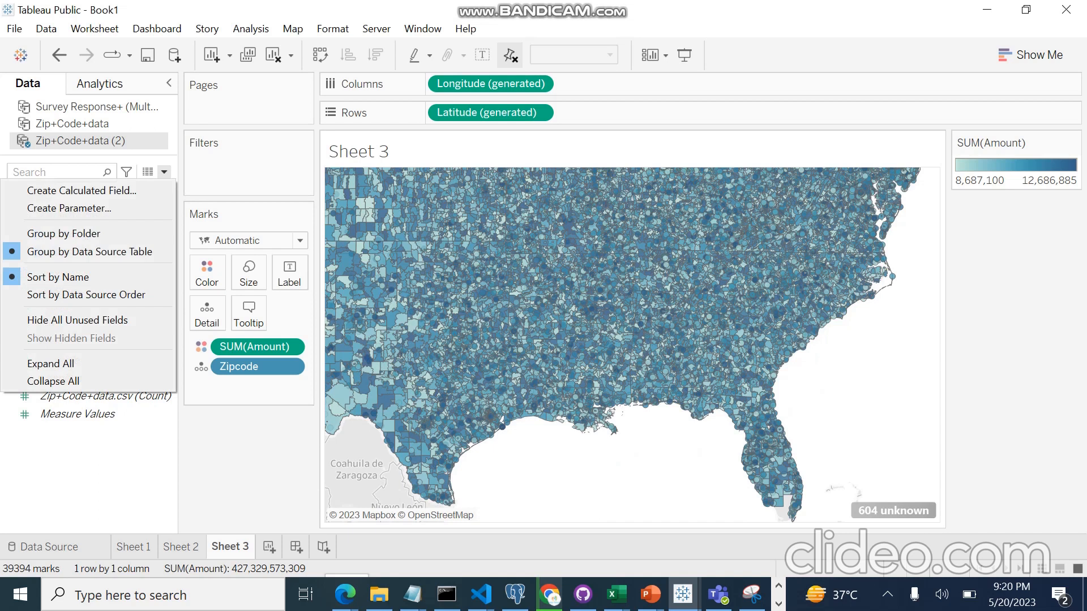
pyautogui.click(82, 190)
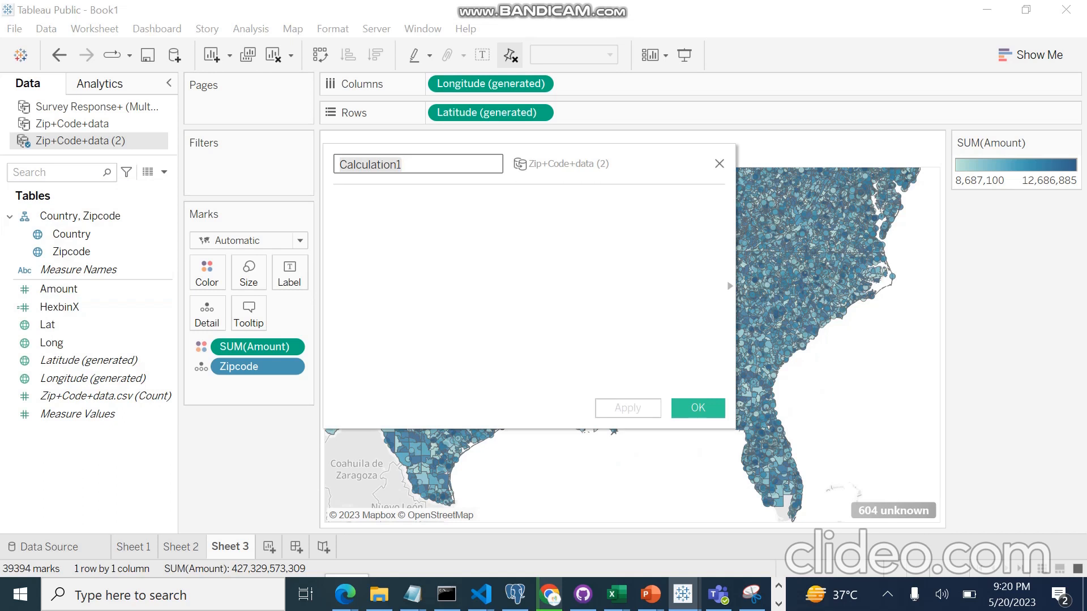
pyautogui.write('Hex')
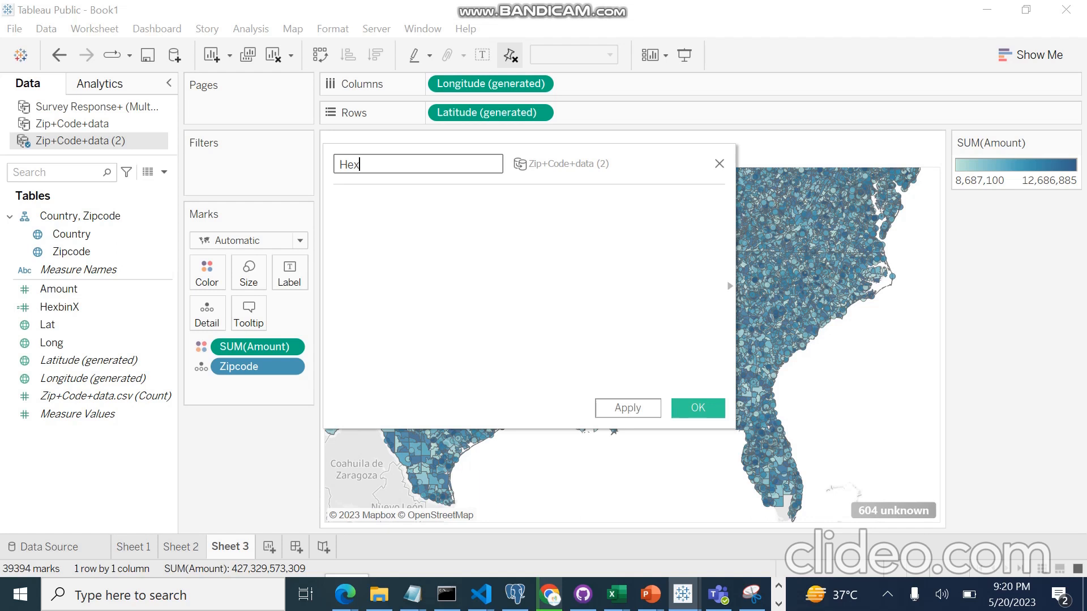
pyautogui.write('binY')
# Enter the formula HEXBINY([Long],[Lat]) for the HexbinY calculated field and save it
pyautogui.click(336, 202)
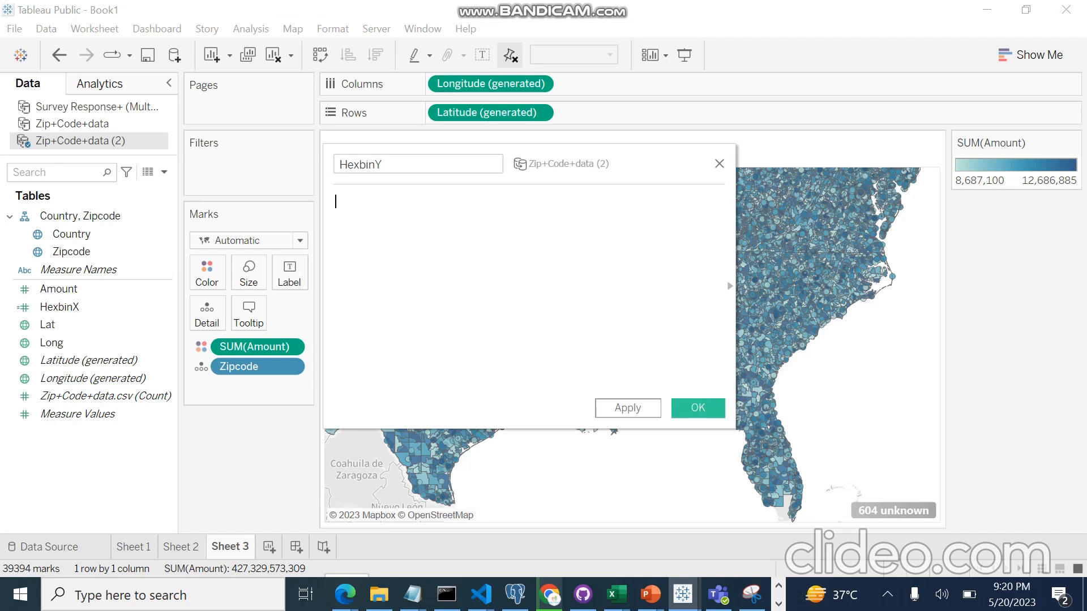
pyautogui.write('H')
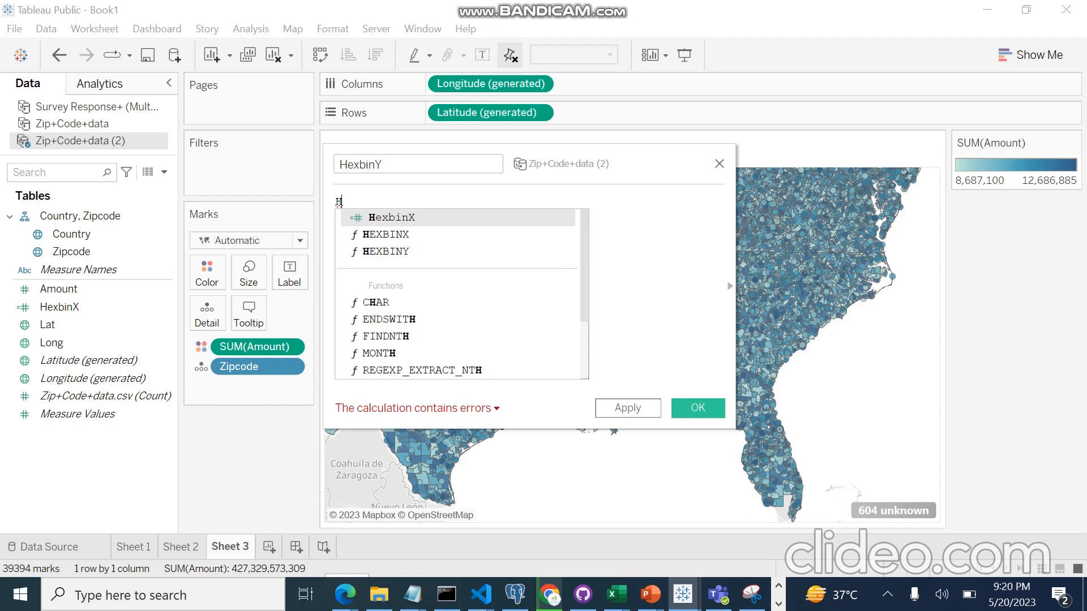
pyautogui.press('Down')
pyautogui.press('Down')
pyautogui.press('Return')
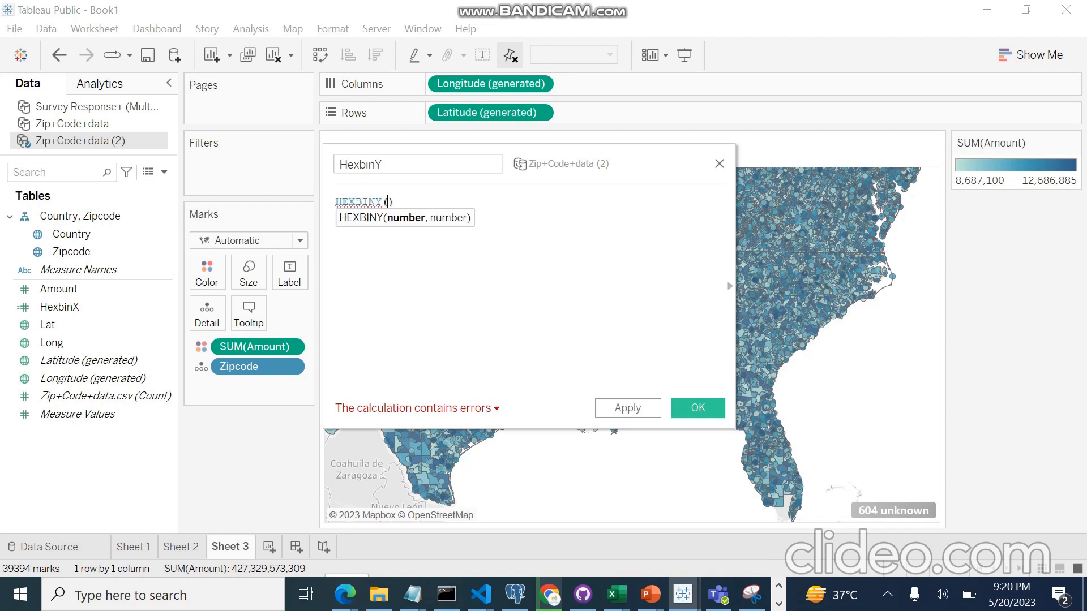
pyautogui.write('L')
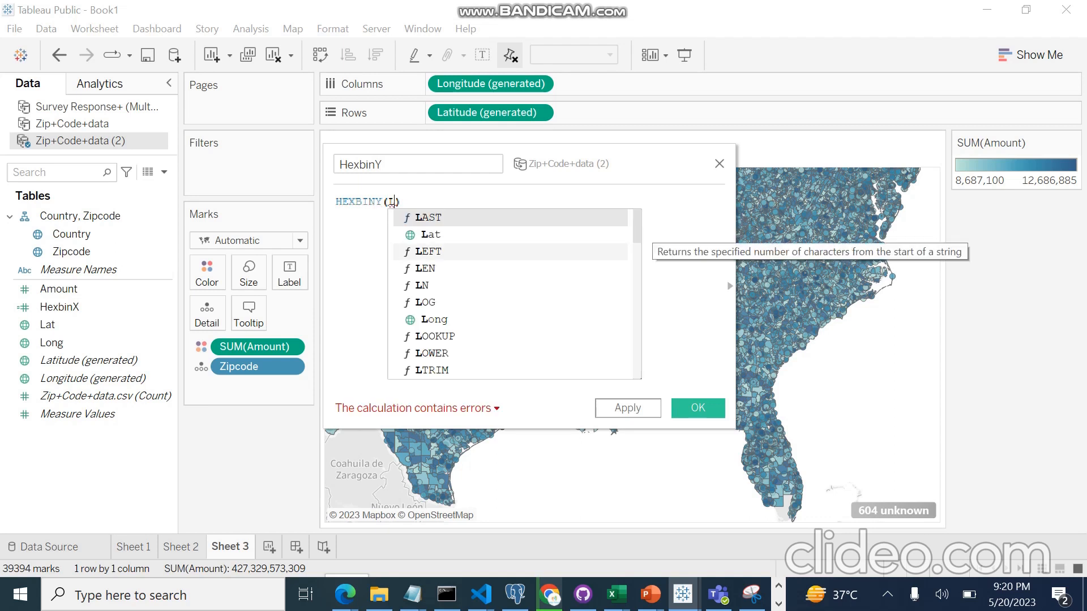
pyautogui.write('on')
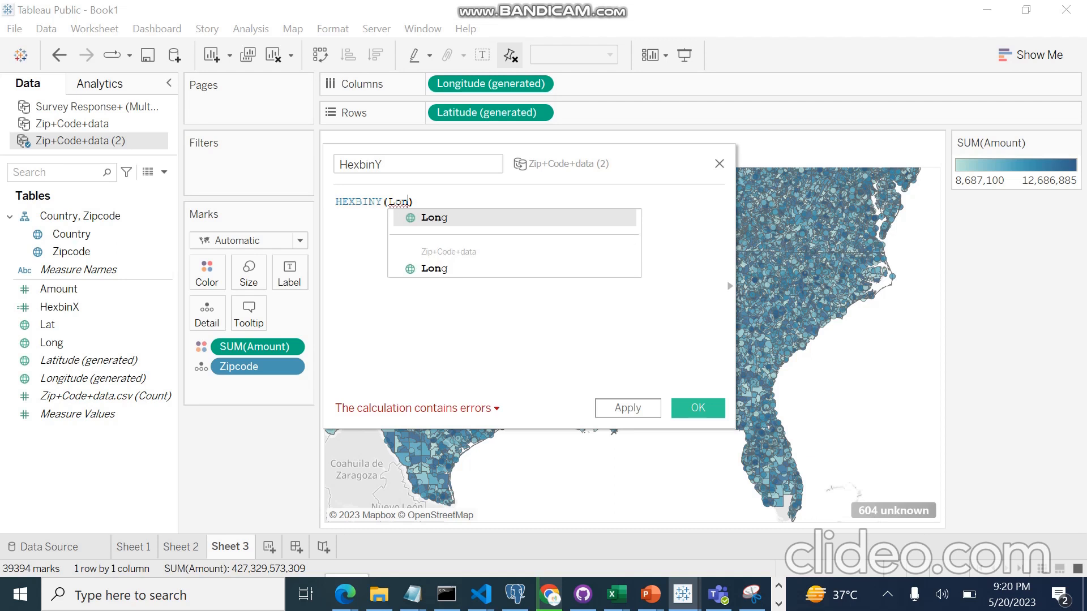
pyautogui.press('Return')
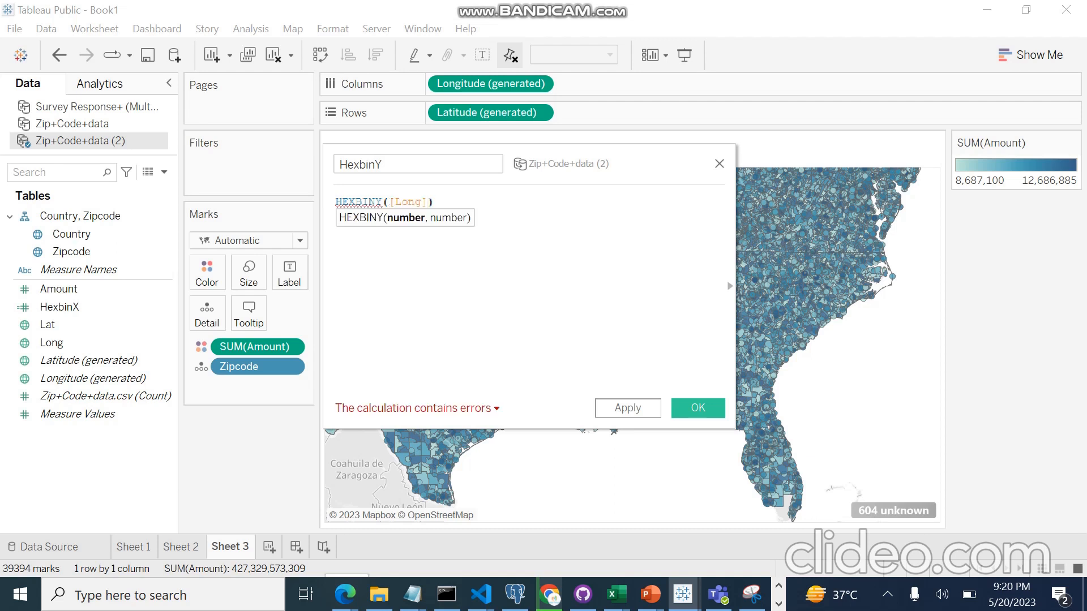
pyautogui.write(',L')
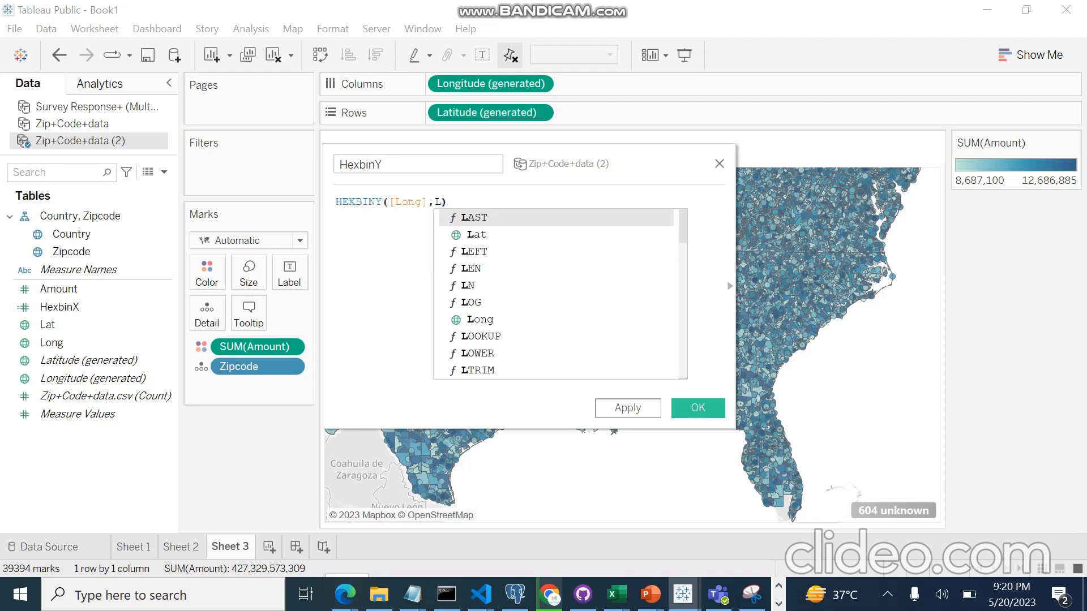
pyautogui.click(476, 235)
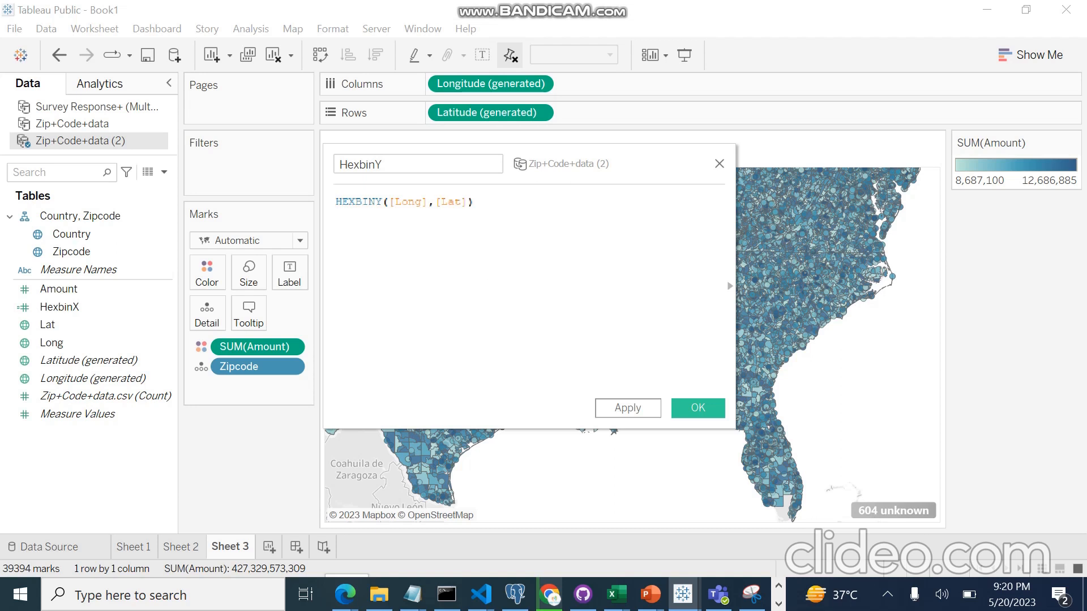
pyautogui.click(627, 408)
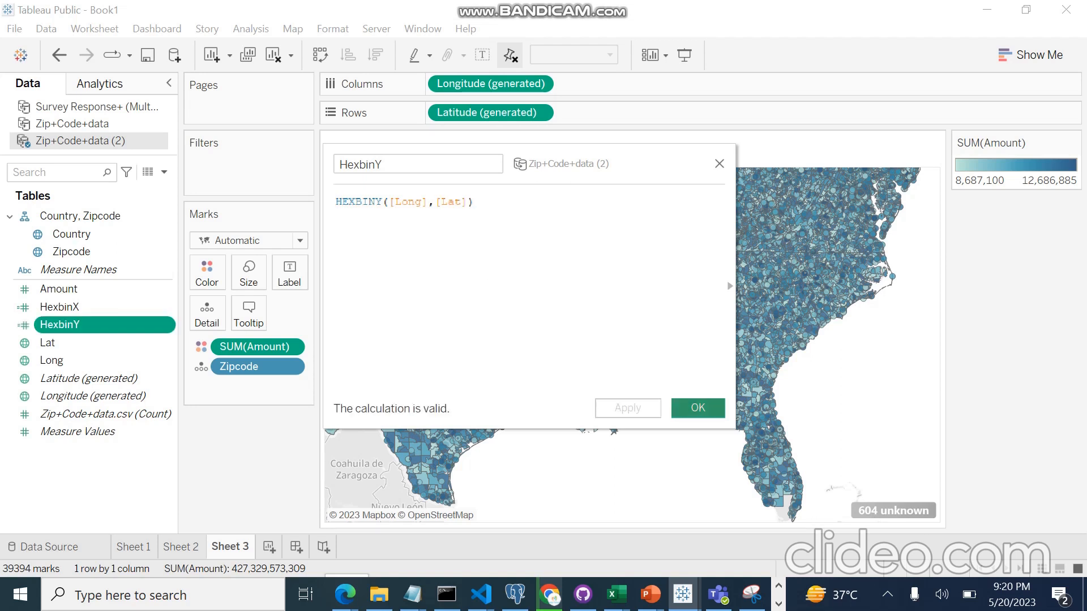
pyautogui.click(697, 408)
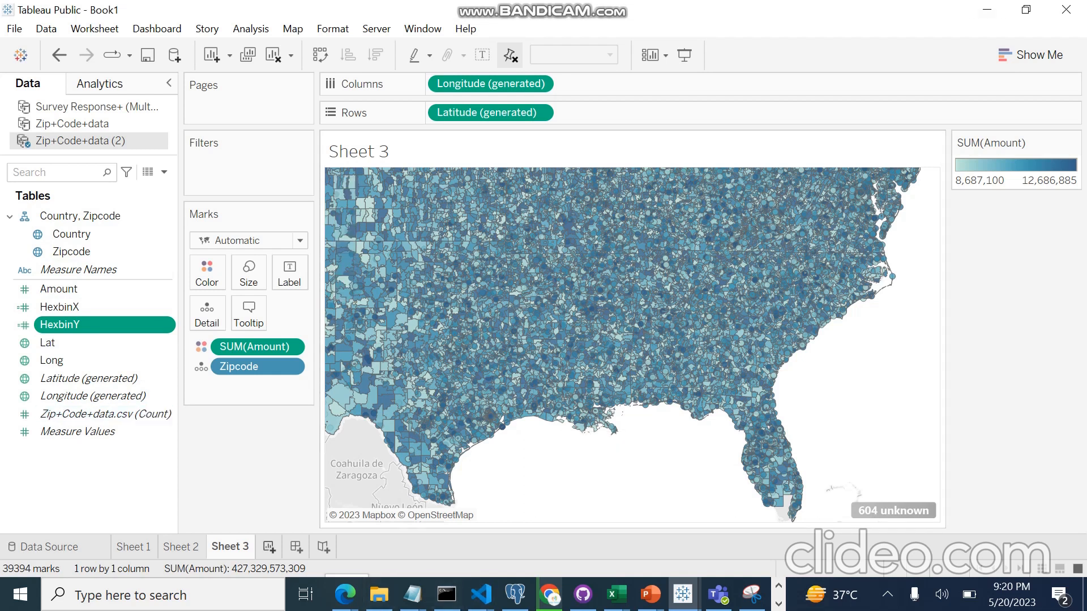
# Filter the zip codes with unknown geographic locations out of the Sheet 3 map
pyautogui.scroll(1, 721, 428)
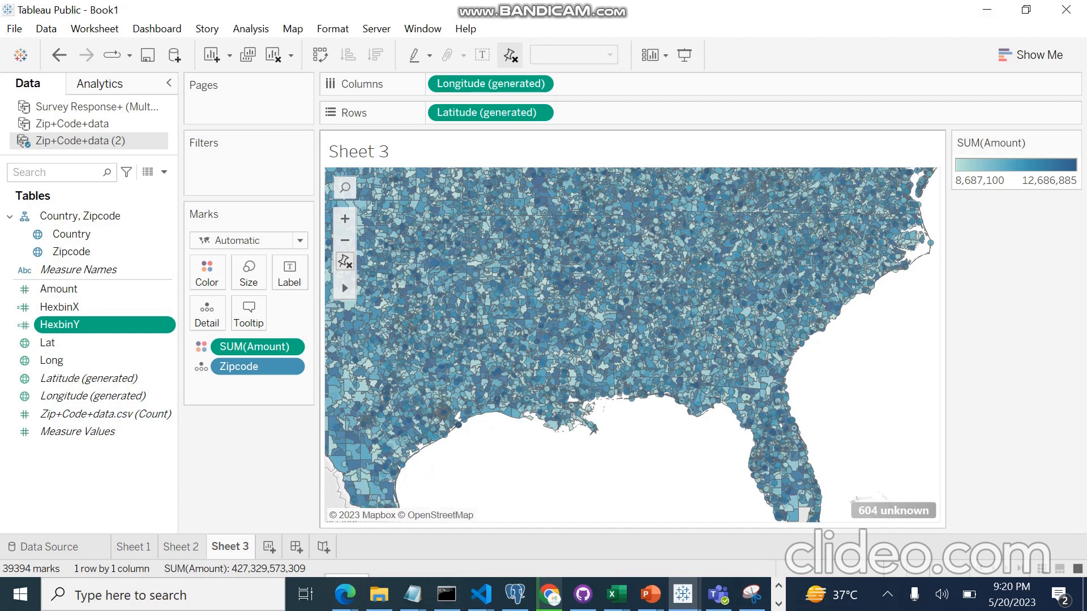
pyautogui.scroll(3, 578, 405)
pyautogui.scroll(-8, 583, 405)
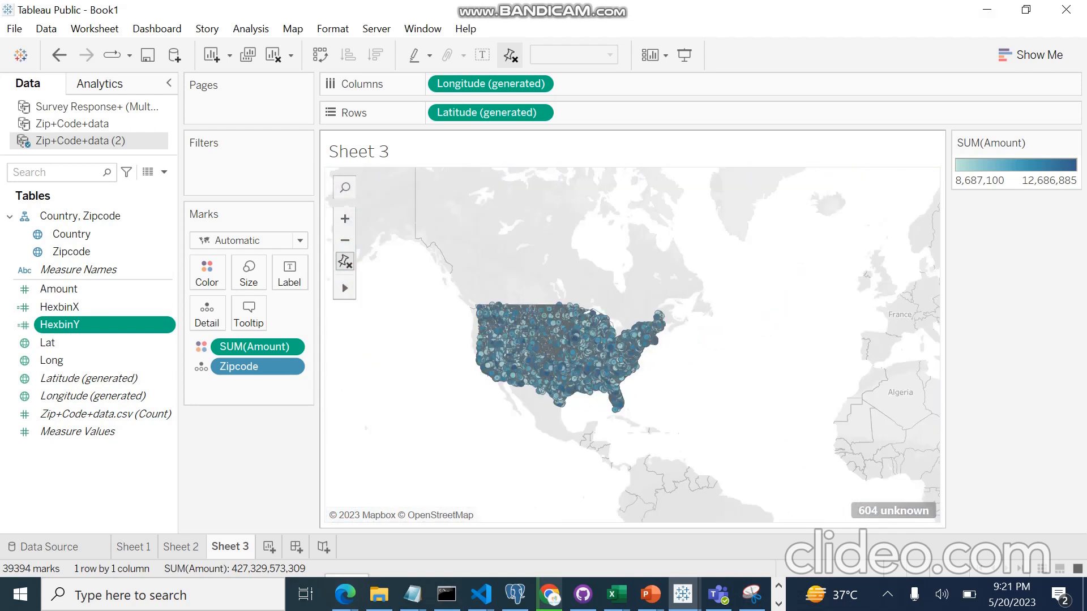
pyautogui.scroll(-2, 591, 382)
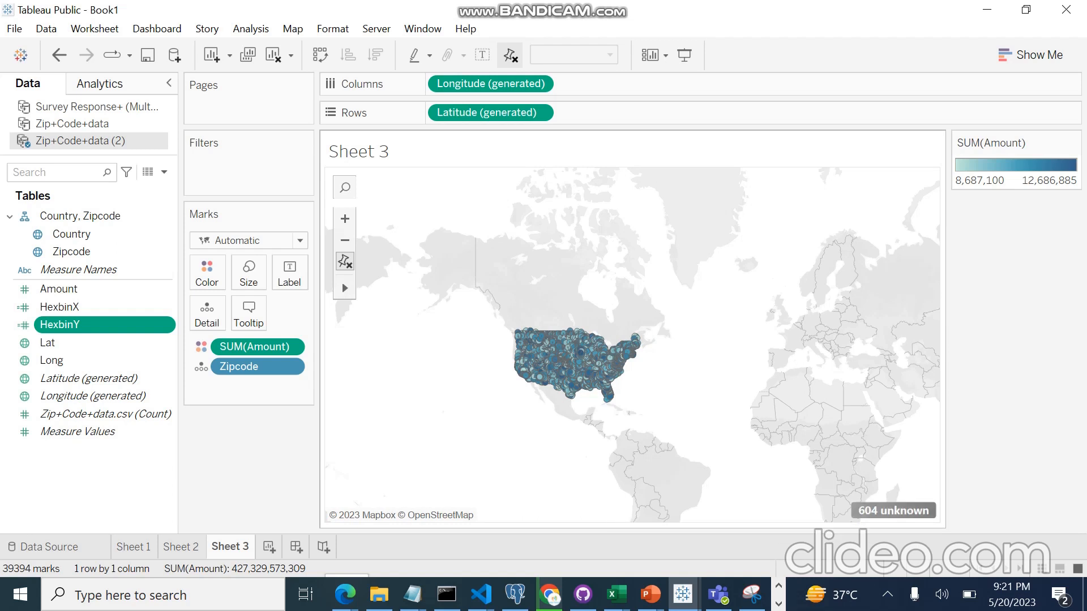
pyautogui.click(893, 510)
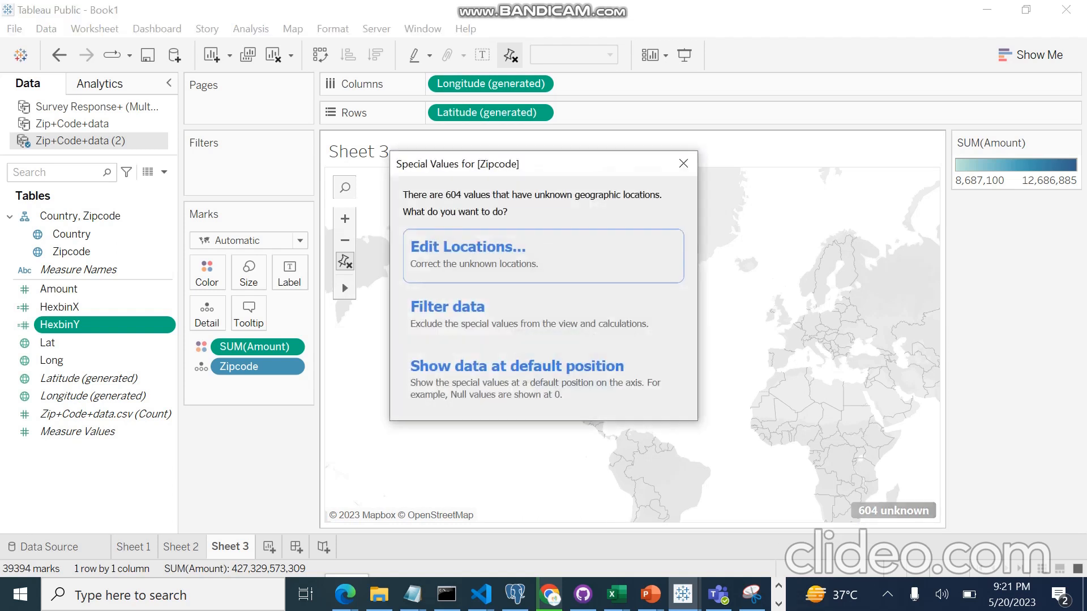
pyautogui.click(510, 316)
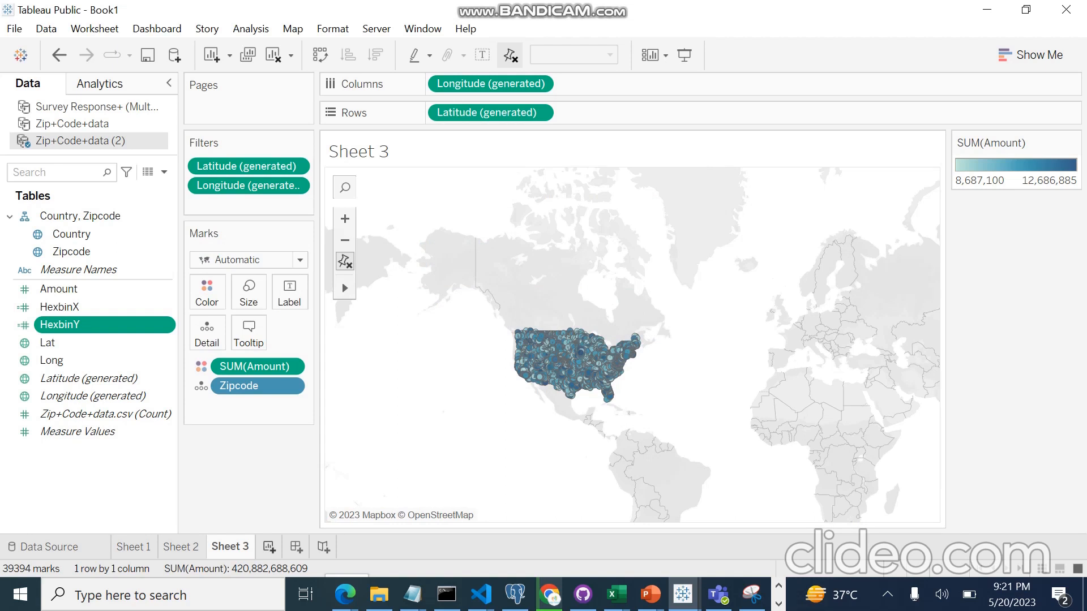
# Add a new blank worksheet and place the HexbinX field on Columns
pyautogui.hotkey('ctrl', 'm')
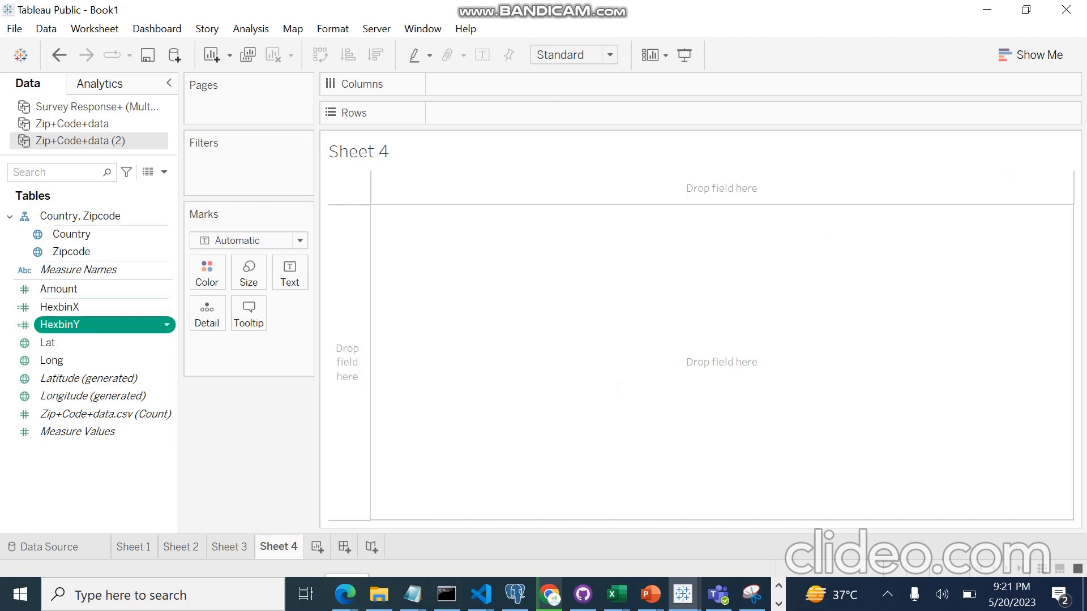
pyautogui.rightClick(92, 307)
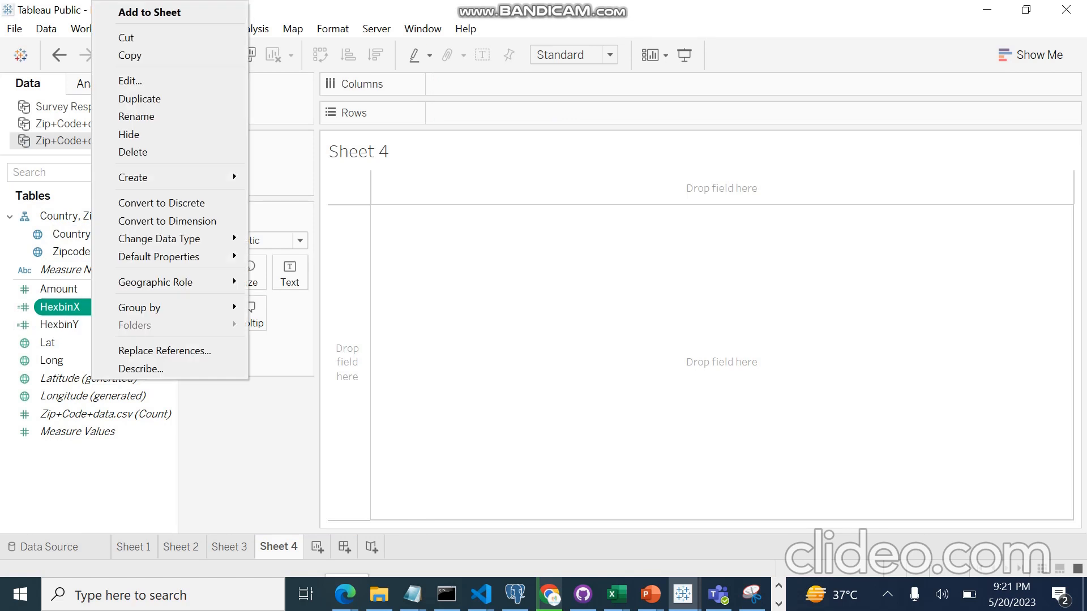
pyautogui.click(85, 313)
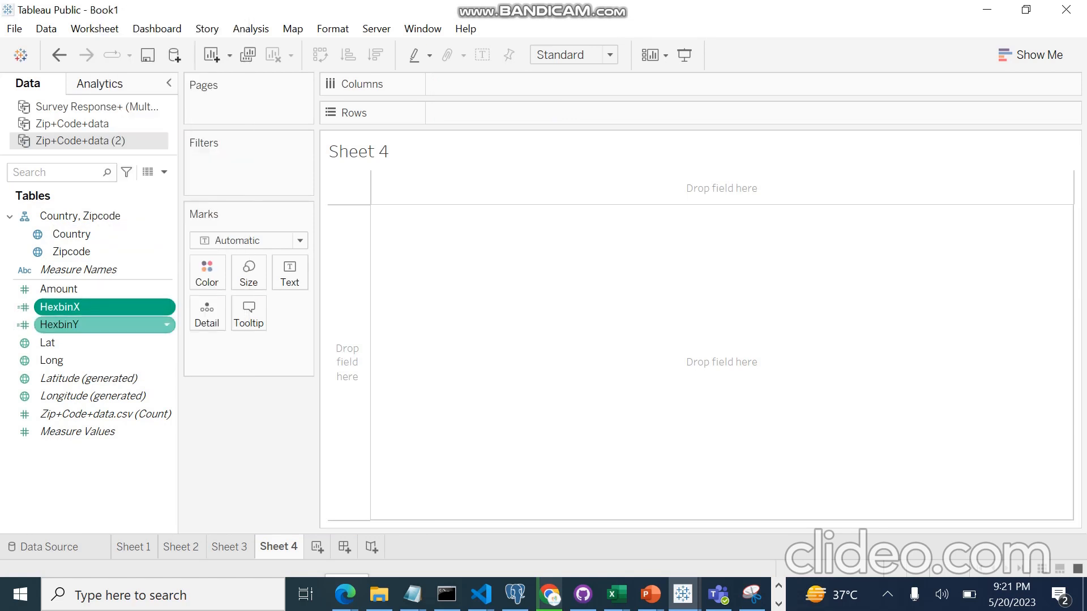
pyautogui.moveTo(85, 307); pyautogui.dragTo(451, 83)
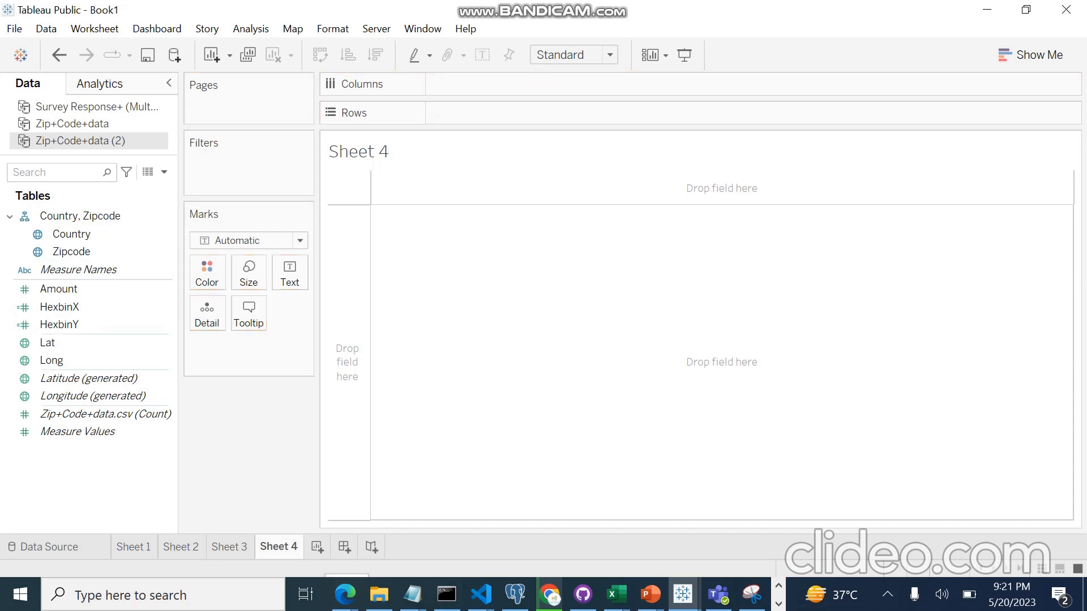
pyautogui.click(85, 307)
pyautogui.moveTo(85, 306); pyautogui.dragTo(485, 82)
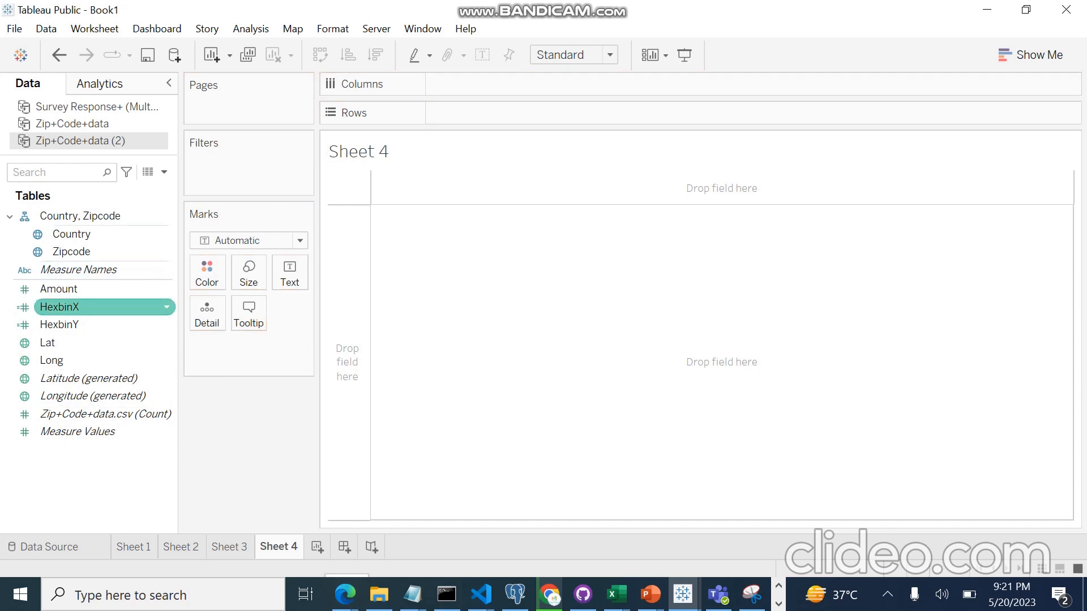
pyautogui.moveTo(85, 307); pyautogui.dragTo(492, 83)
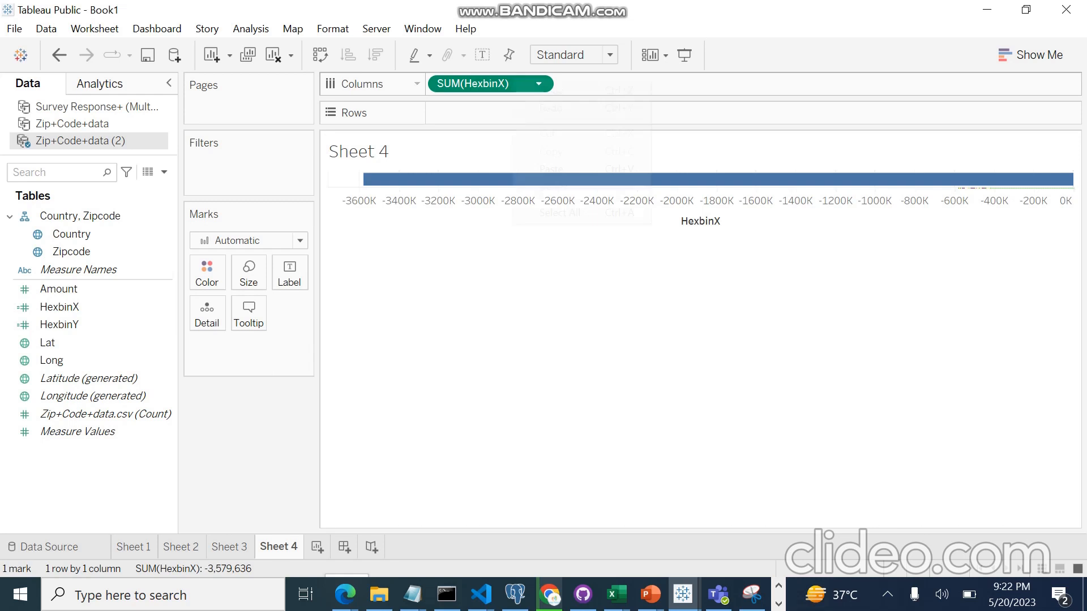
pyautogui.doubleClick(488, 84)
pyautogui.click(566, 152)
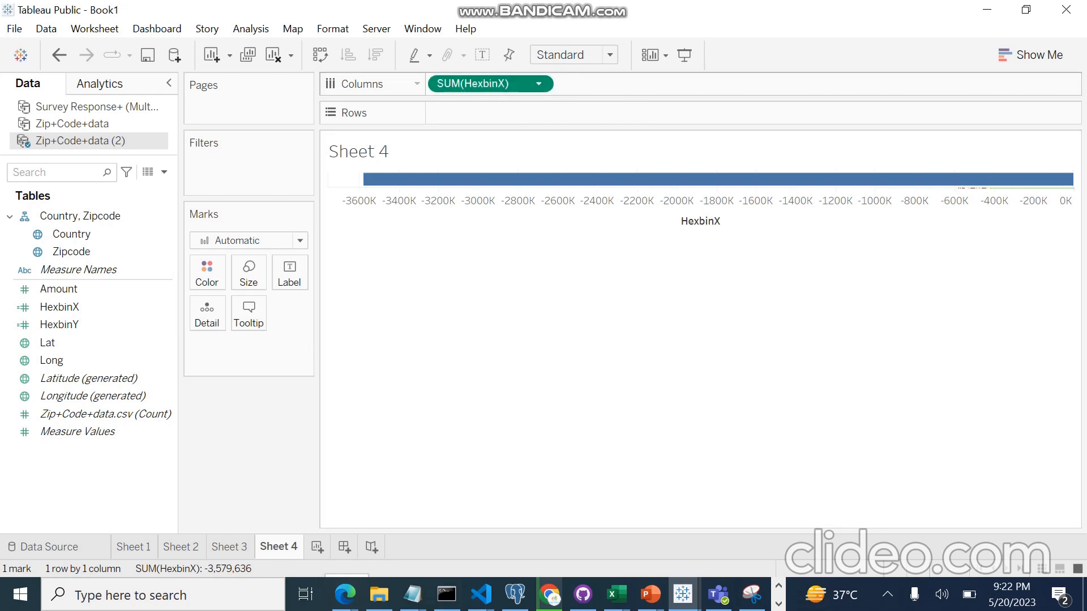
pyautogui.rightClick(533, 84)
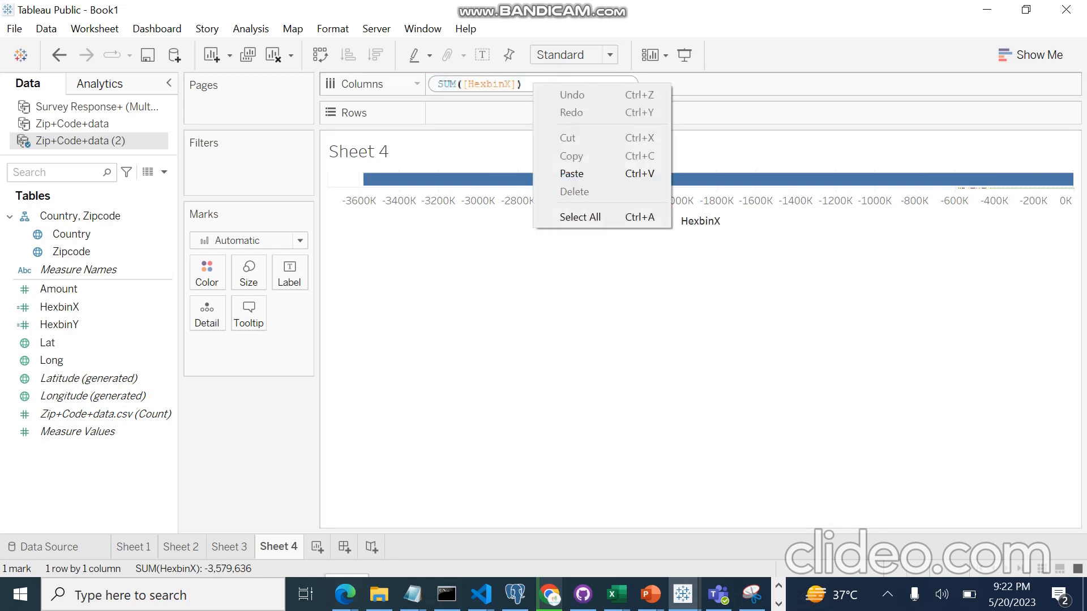
pyautogui.click(498, 153)
pyautogui.click(493, 180)
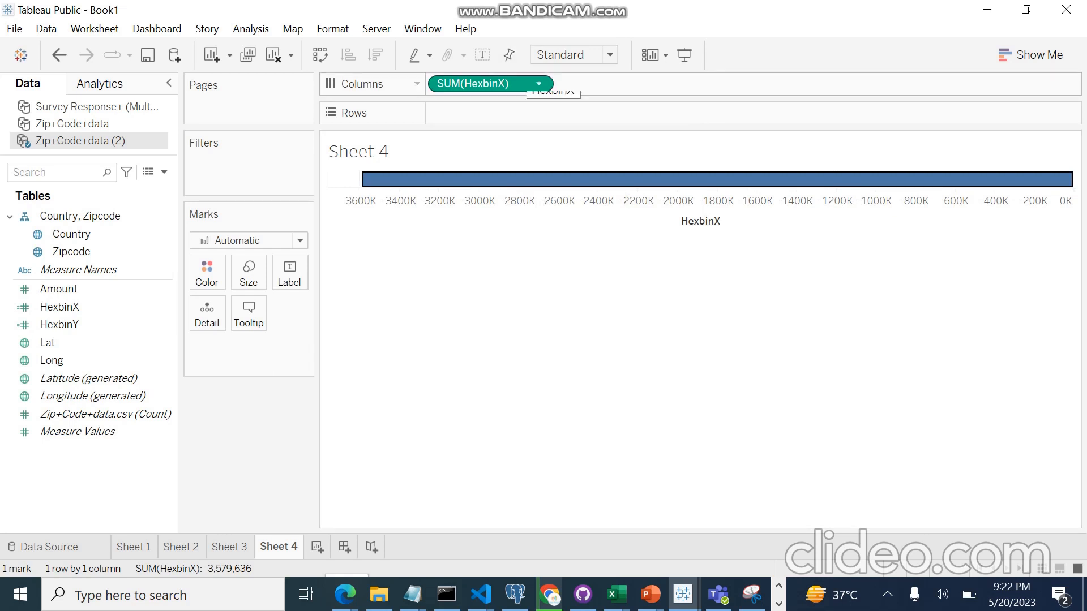
pyautogui.doubleClick(518, 84)
pyautogui.doubleClick(517, 84)
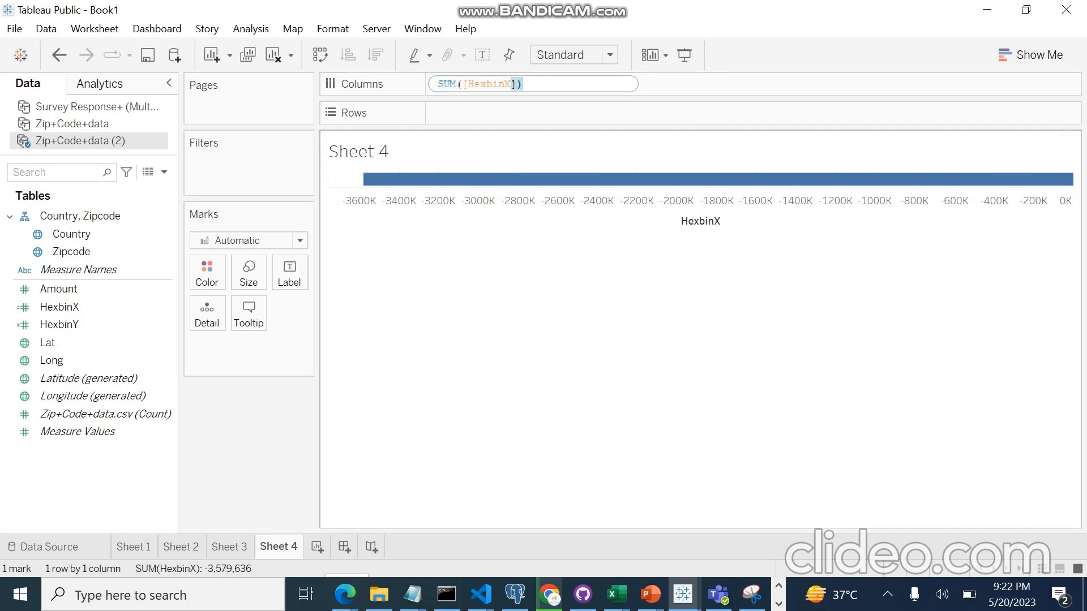
pyautogui.click(547, 272)
pyautogui.doubleClick(528, 84)
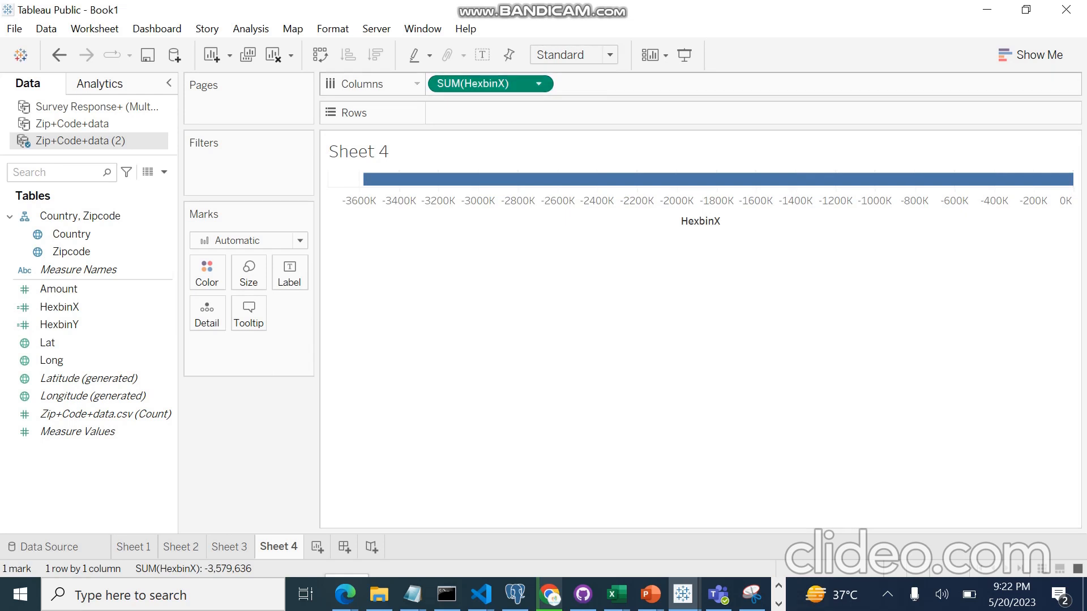
pyautogui.rightClick(528, 86)
pyautogui.click(509, 283)
pyautogui.click(510, 283)
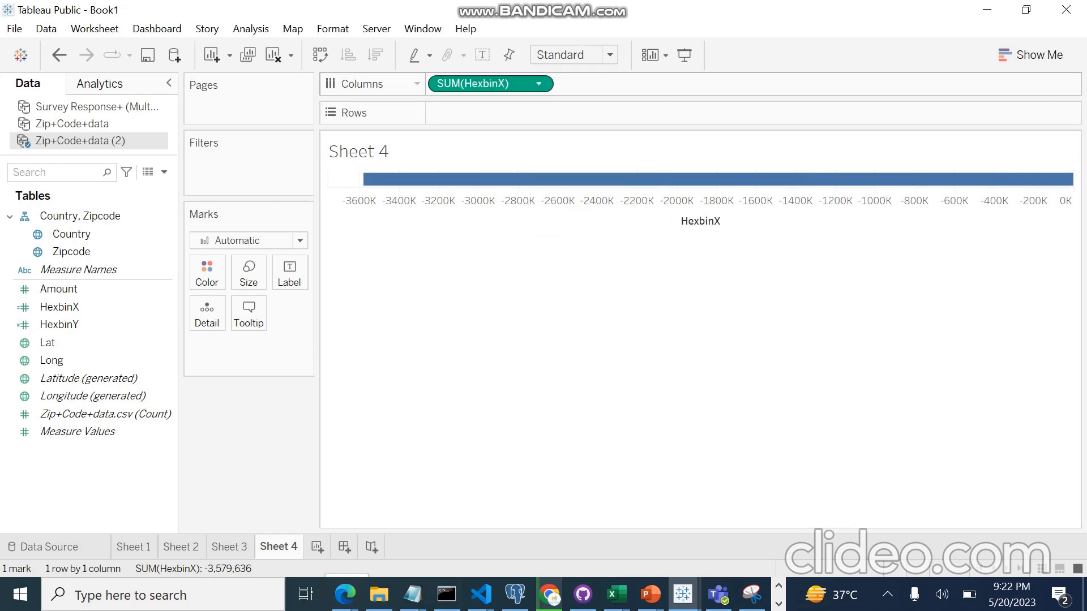
pyautogui.doubleClick(523, 85)
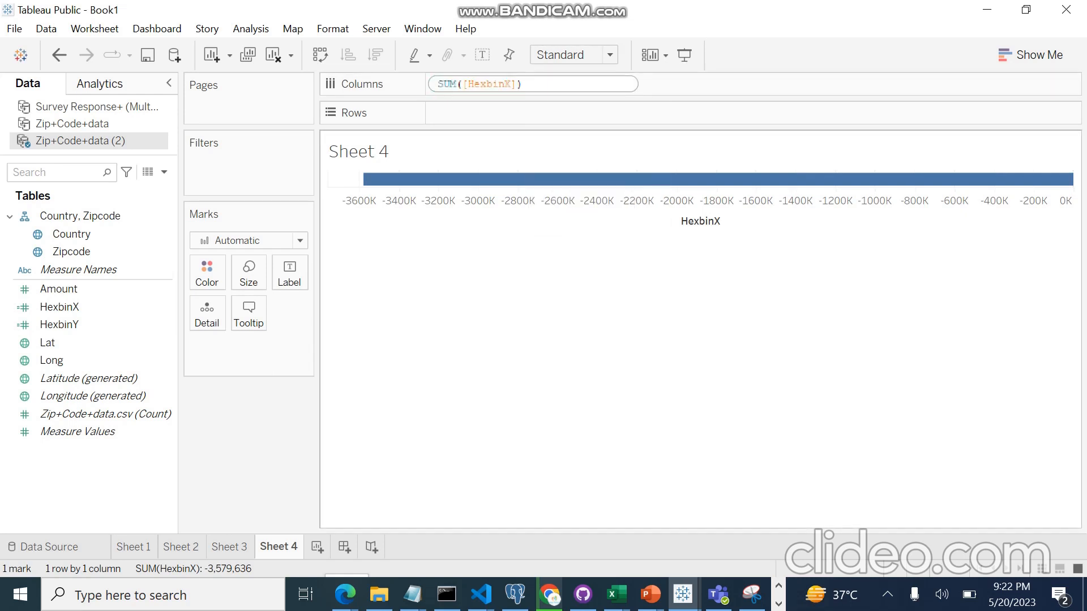
pyautogui.click(527, 271)
pyautogui.doubleClick(523, 84)
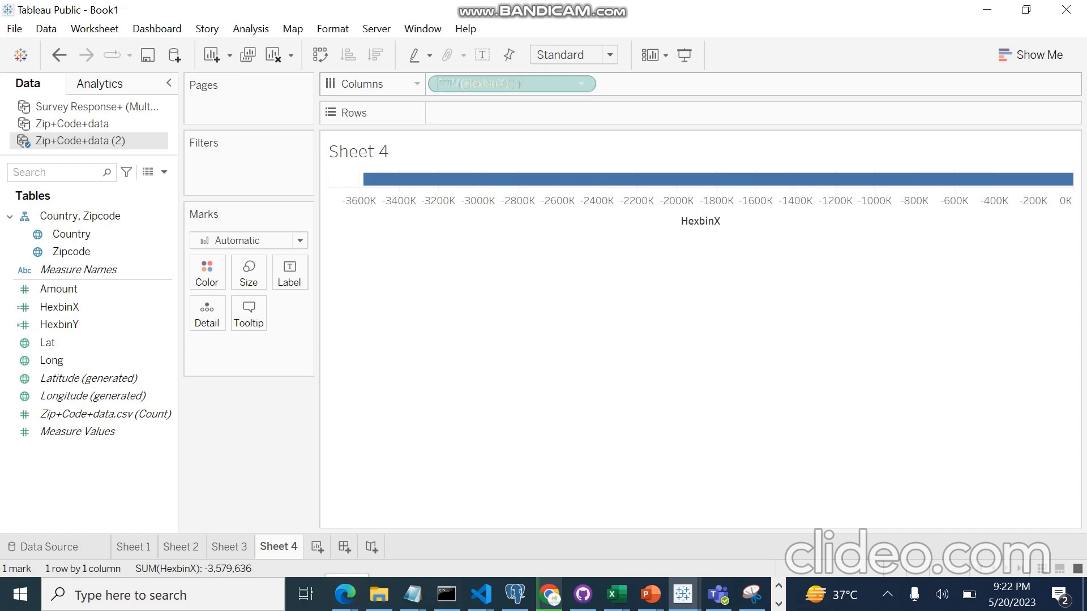
pyautogui.click(526, 272)
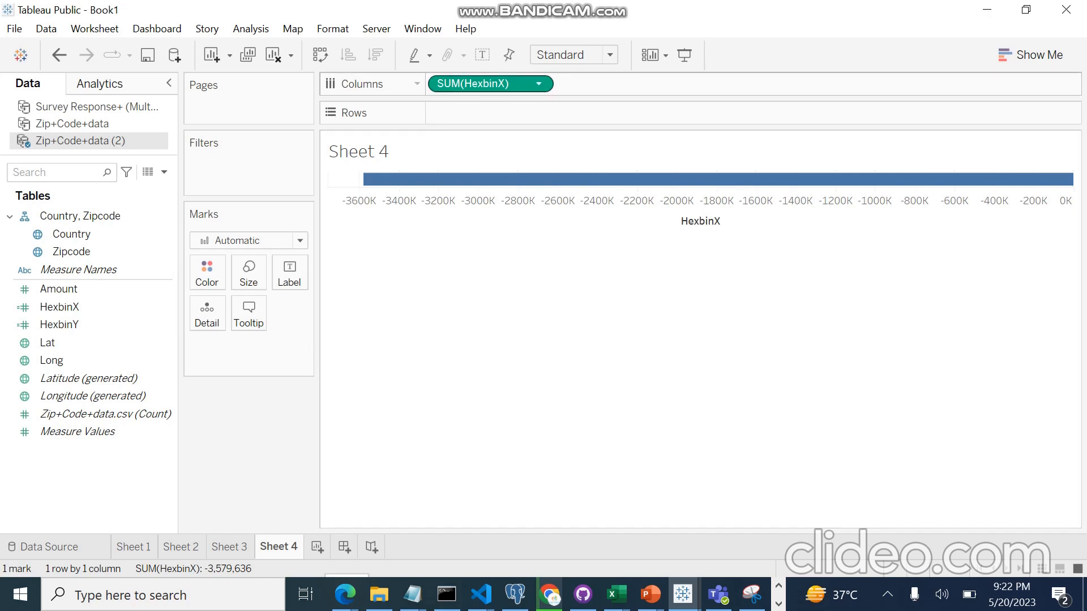
# Take HexbinX off Columns and try placing it on Rows instead
pyautogui.moveTo(481, 84); pyautogui.dragTo(85, 289)
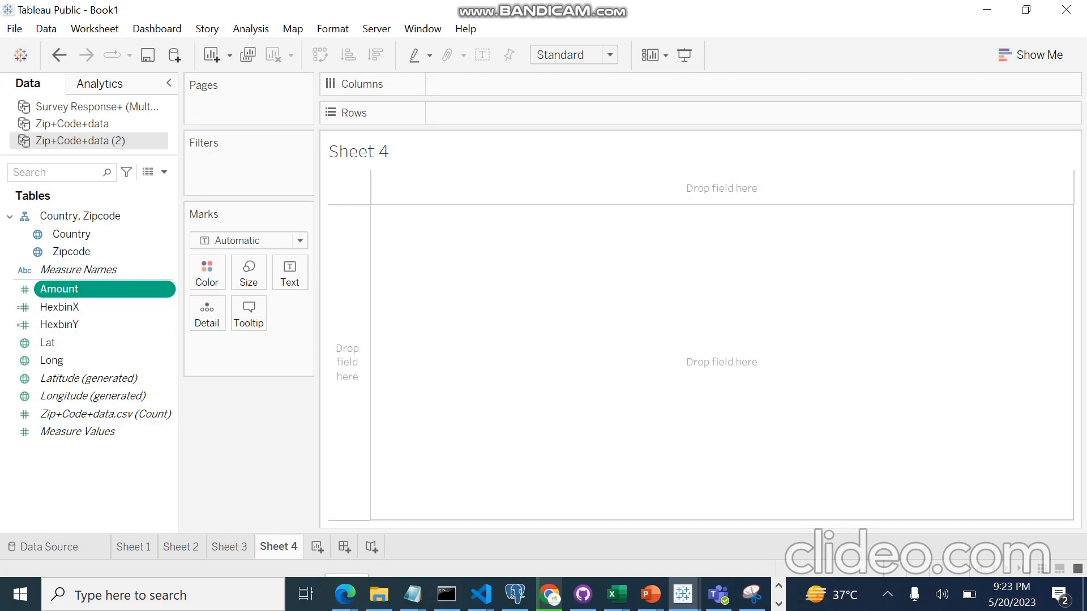
pyautogui.doubleClick(74, 307)
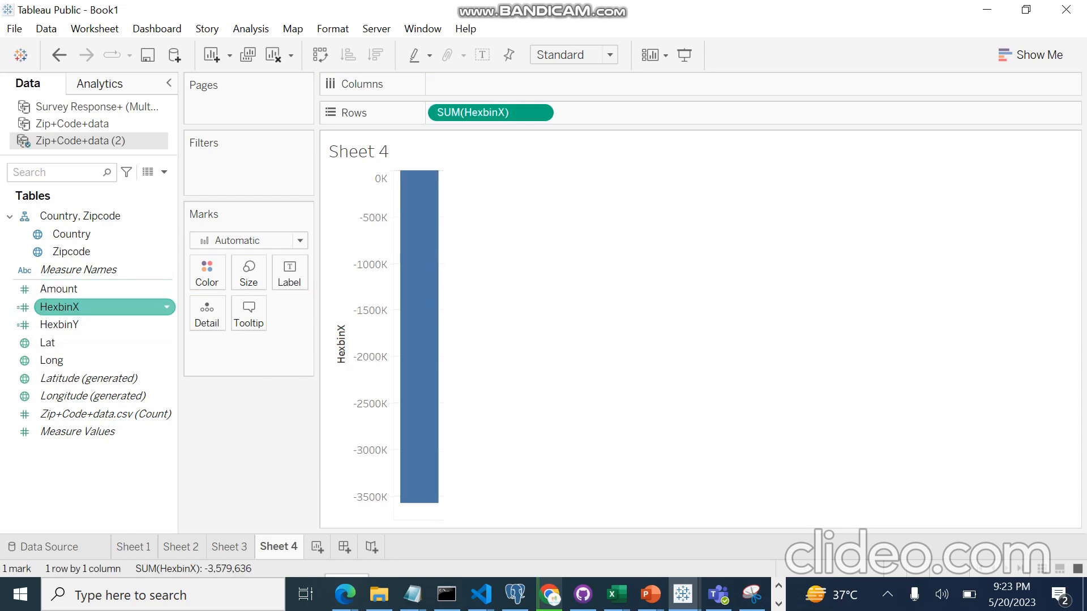
pyautogui.hotkey('ctrl', 'z')
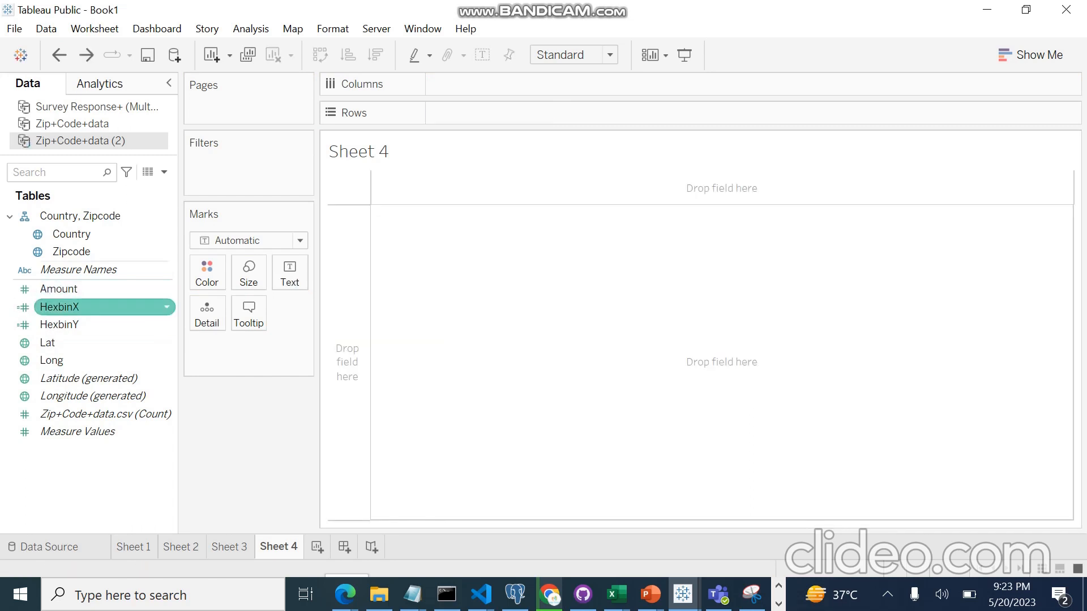
# Try to convert the HexbinX field to a dimension
pyautogui.rightClick(95, 308)
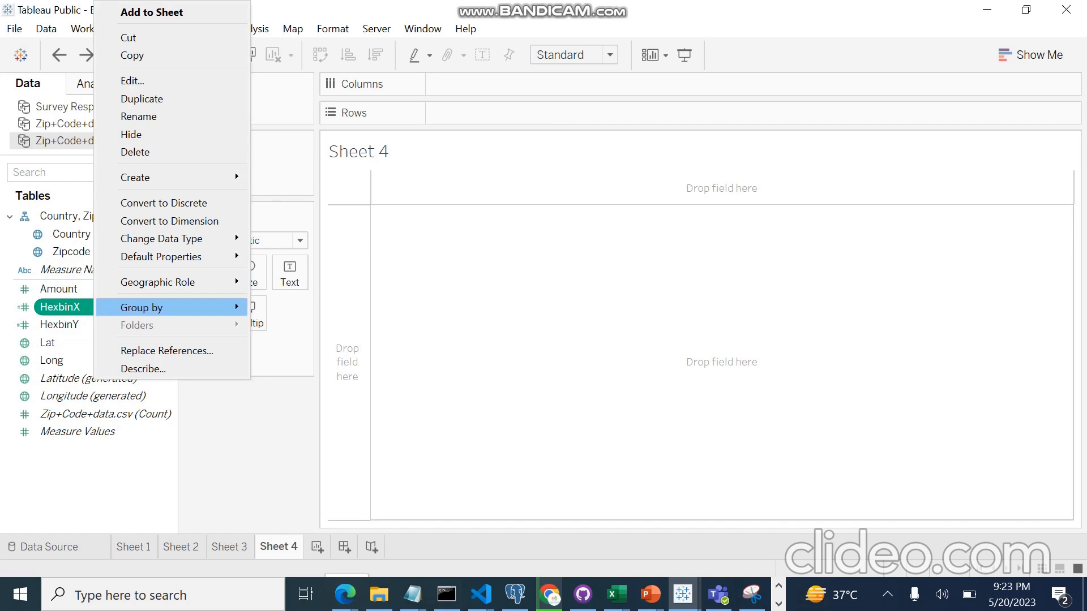
pyautogui.click(164, 221)
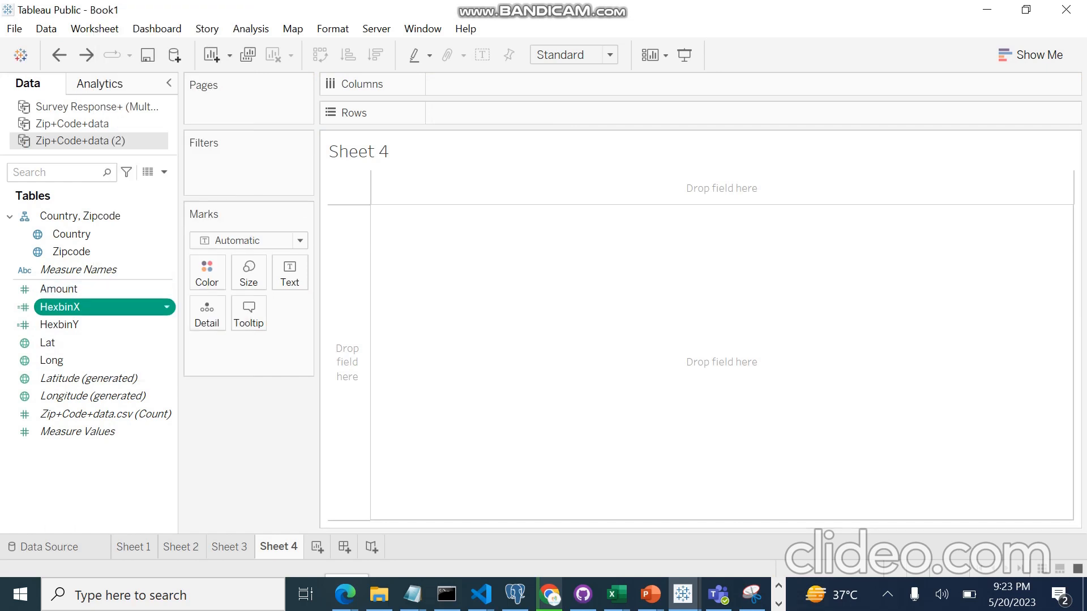
pyautogui.moveTo(94, 307); pyautogui.dragTo(447, 142)
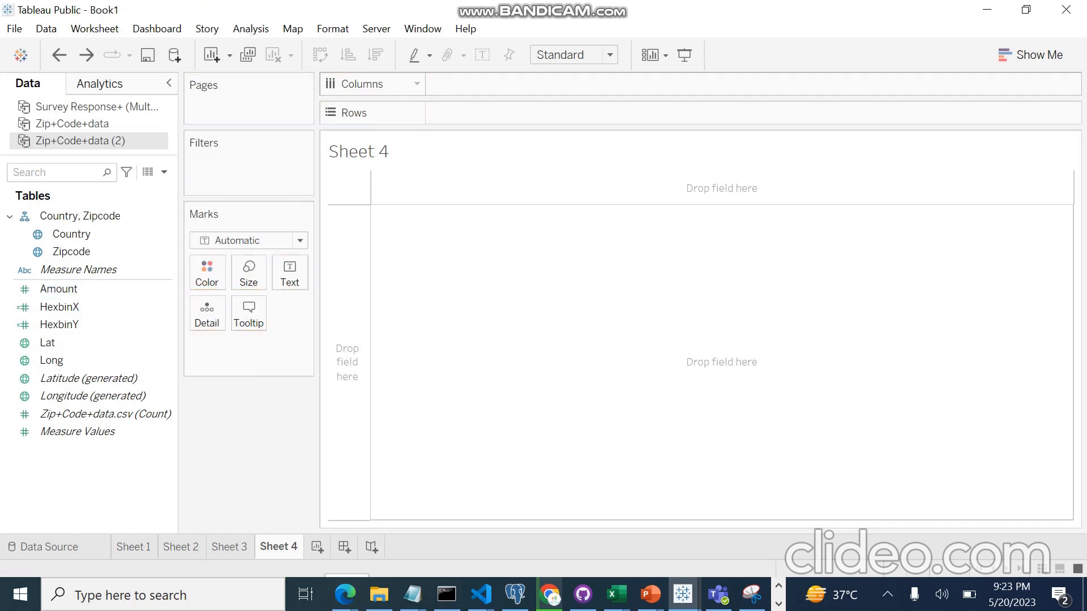
pyautogui.rightClick(73, 325)
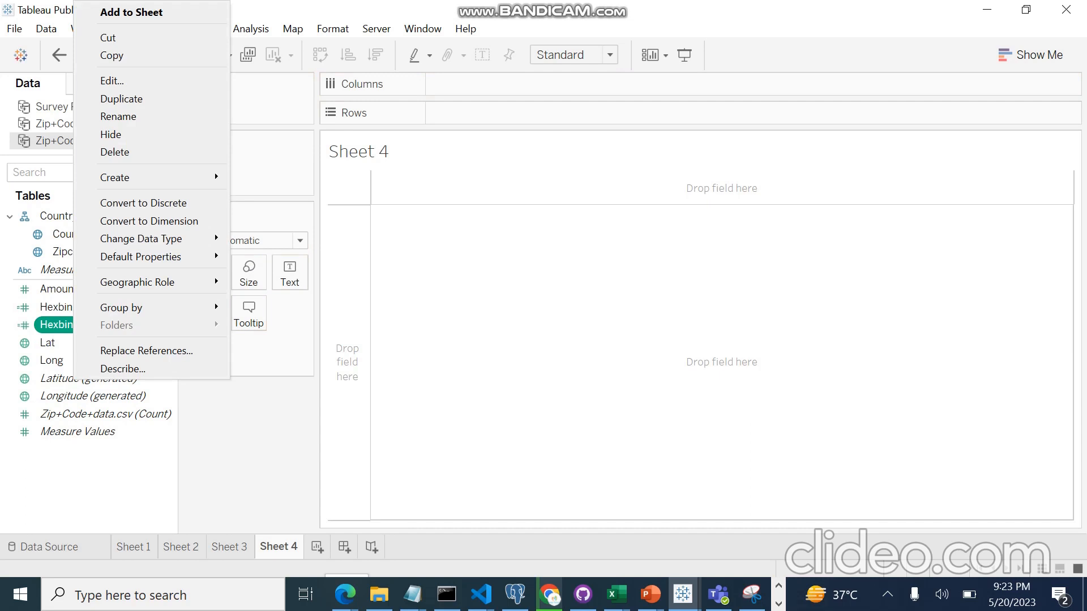
pyautogui.click(351, 317)
pyautogui.rightClick(73, 324)
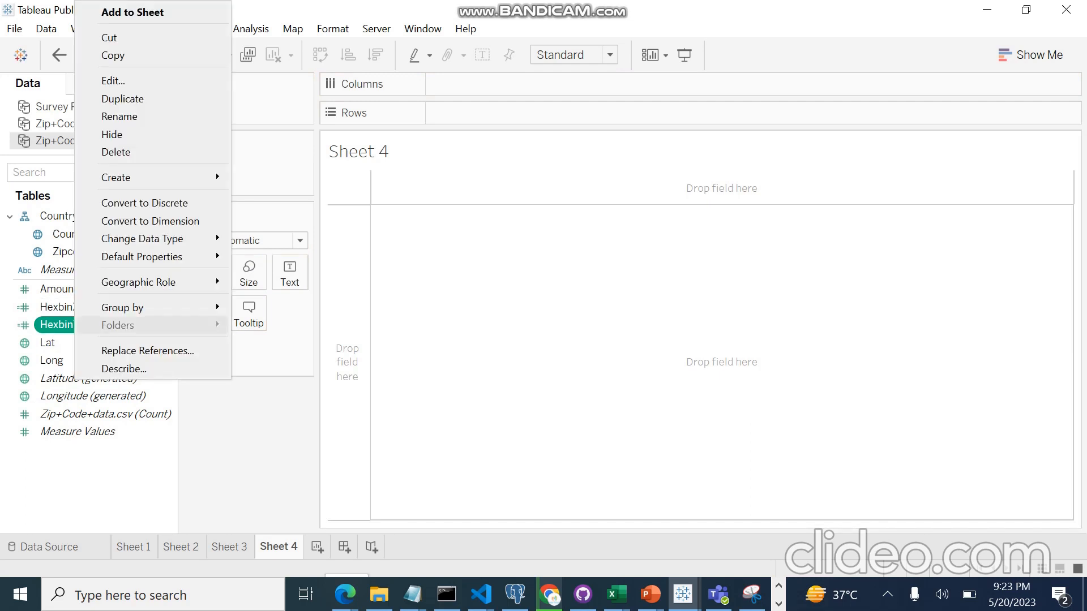
pyautogui.click(351, 323)
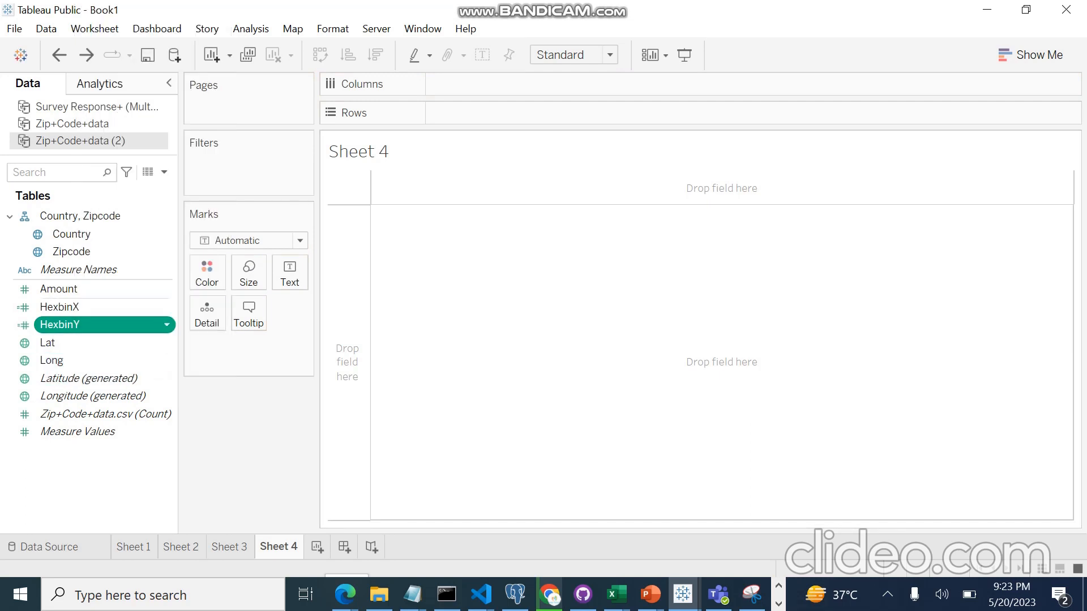
pyautogui.rightClick(87, 325)
pyautogui.click(351, 308)
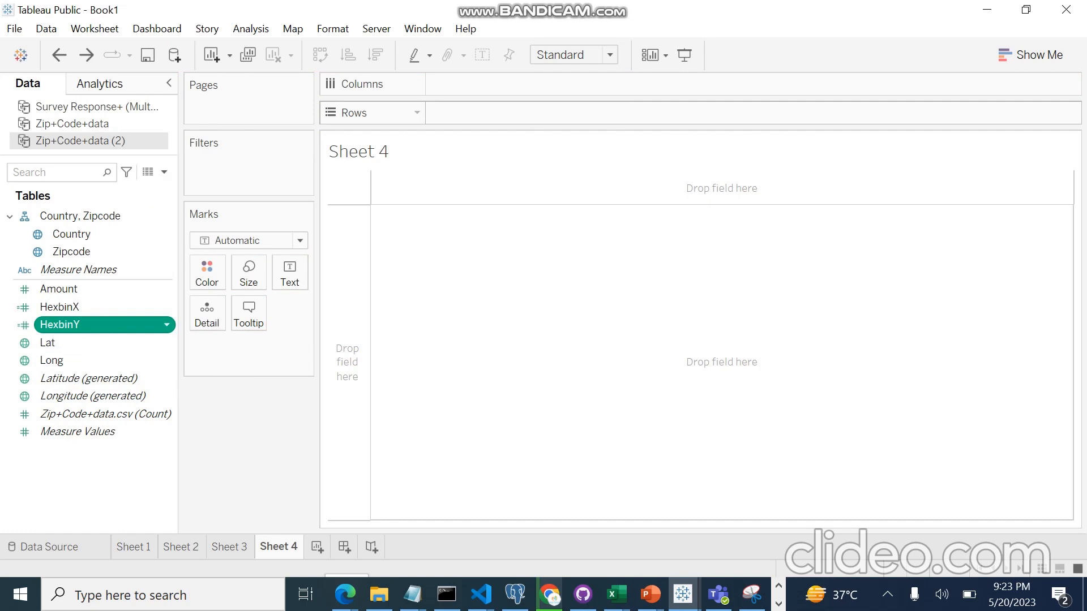
# Place the HexbinX field on Columns with HexbinY next to it, leaving the HexbinX expression unedited
pyautogui.moveTo(85, 306)
pyautogui.mouseDown()
pyautogui.moveTo(420, 167)
pyautogui.moveTo(536, 87)
pyautogui.moveTo(494, 83)
pyautogui.mouseUp()
pyautogui.doubleClick(494, 83)
pyautogui.rightClick(494, 83)
pyautogui.press('Escape')
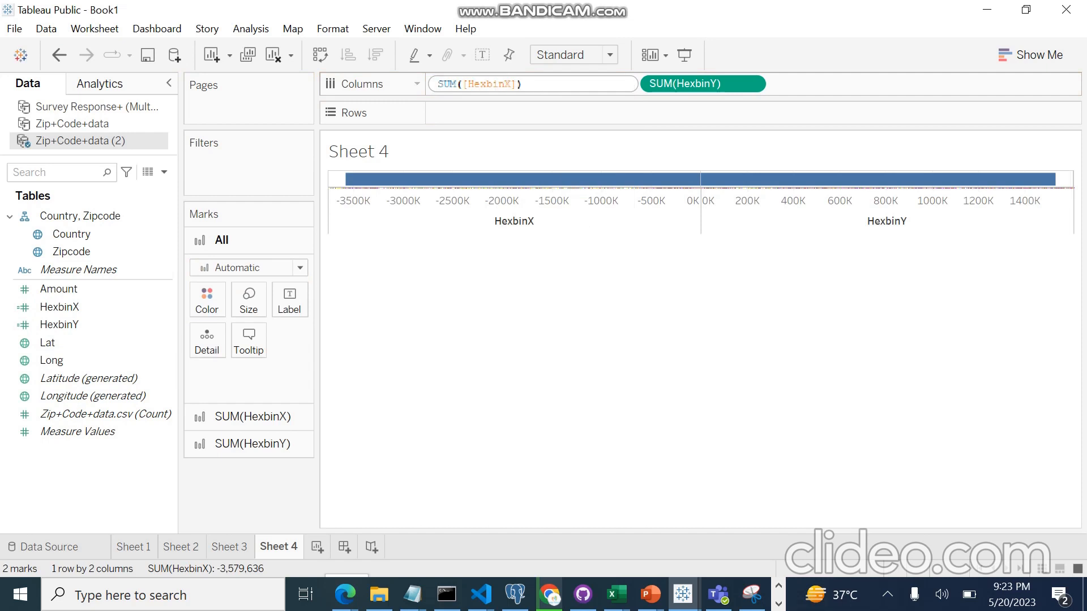
pyautogui.click(566, 295)
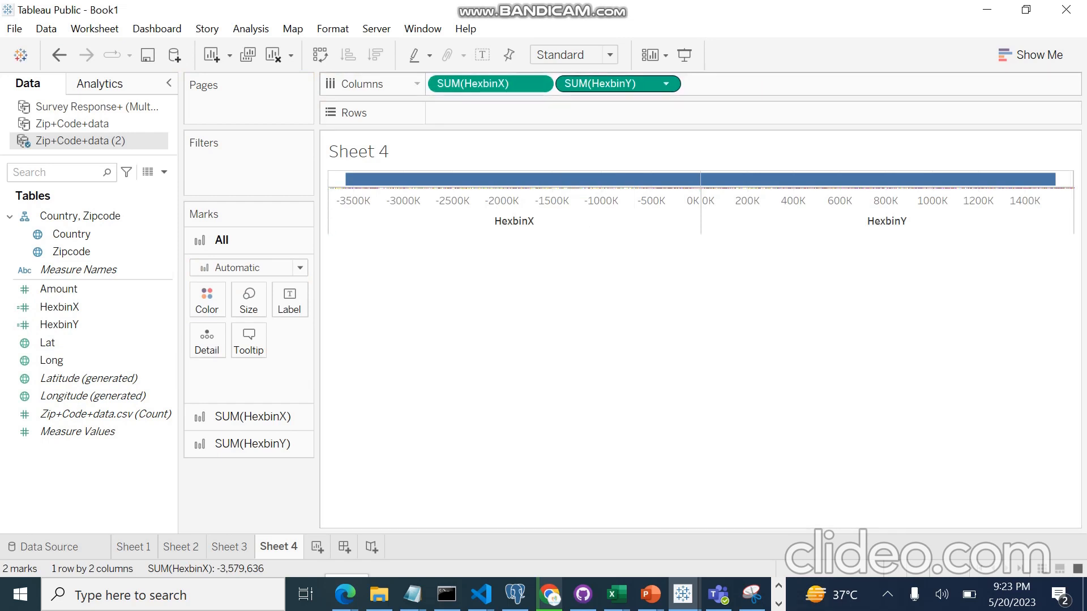
# Remove HexbinY from Columns and place it on Rows instead
pyautogui.doubleClick(617, 83)
pyautogui.click(617, 295)
pyautogui.click(667, 83)
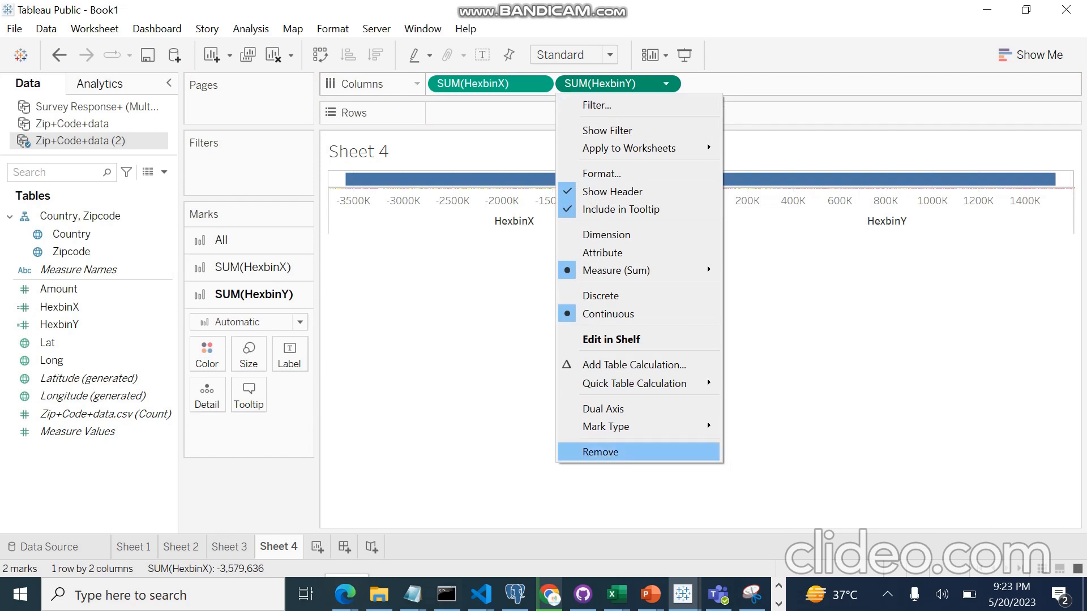
pyautogui.press('Return')
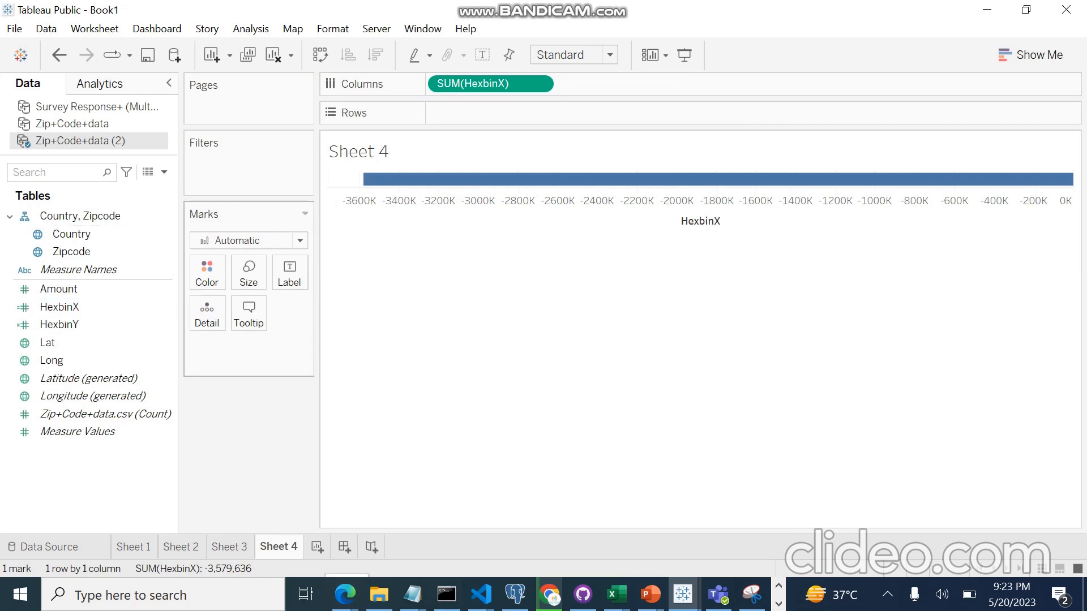
pyautogui.moveTo(59, 324); pyautogui.dragTo(457, 108)
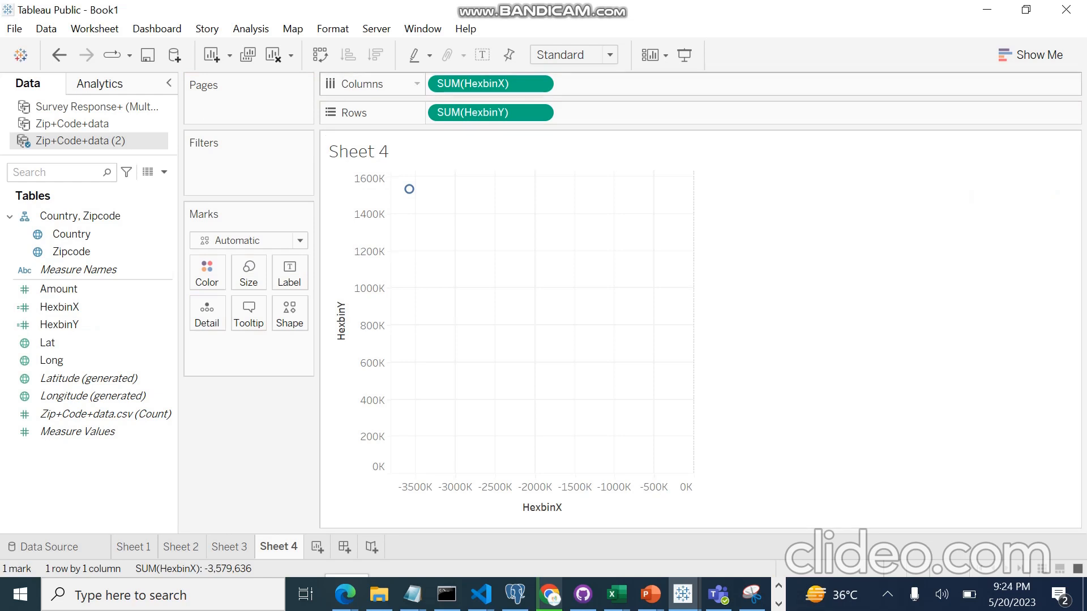
pyautogui.doubleClick(490, 84)
pyautogui.rightClick(533, 88)
pyautogui.press('Escape')
pyautogui.doubleClick(491, 83)
pyautogui.press('Escape')
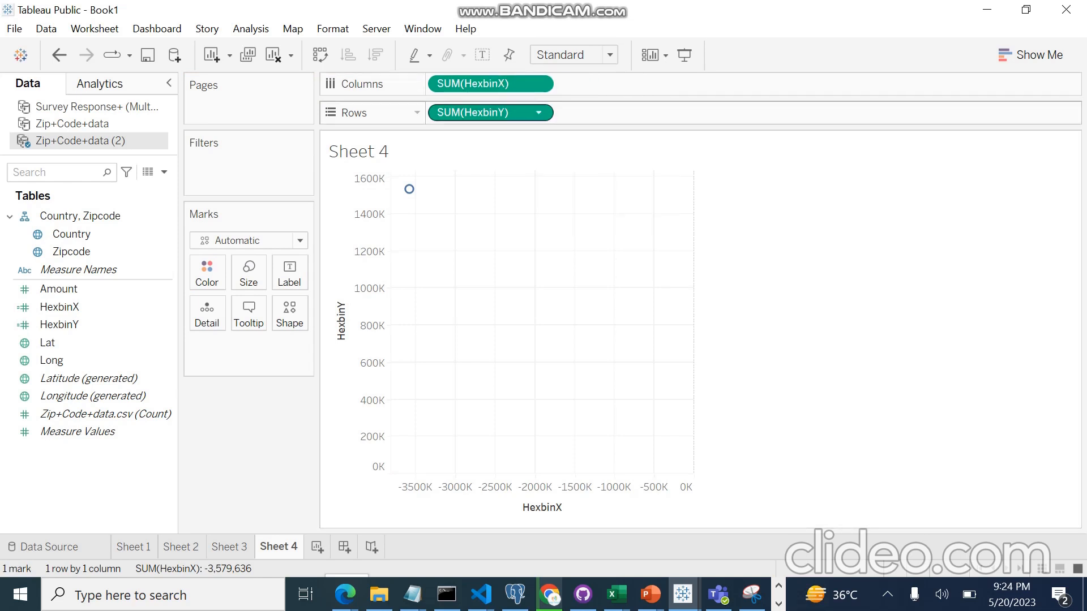
pyautogui.click(538, 84)
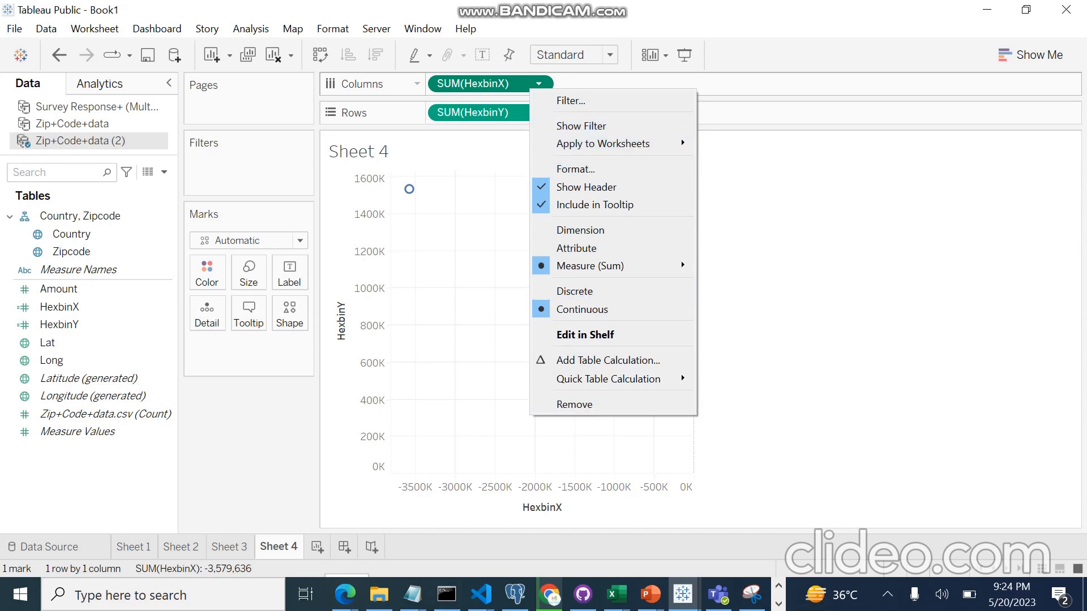
pyautogui.press('Escape')
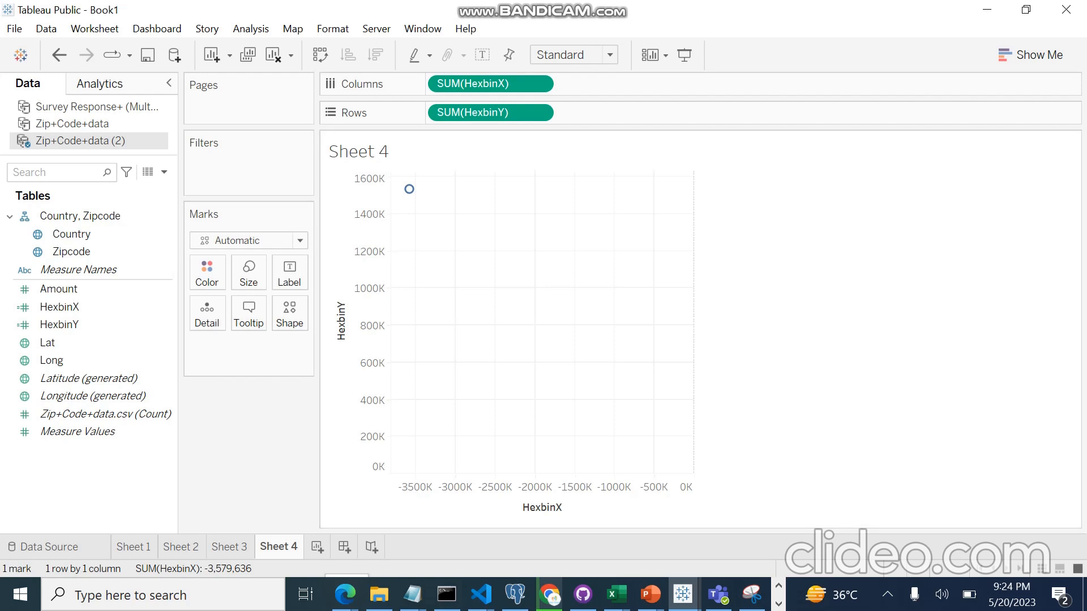
# Switch to File Explorer and open the Tableau Public 2023.1 folder inside Program Files\Tableau on the C: drive, selecting the local folder
pyautogui.moveTo(411, 594)
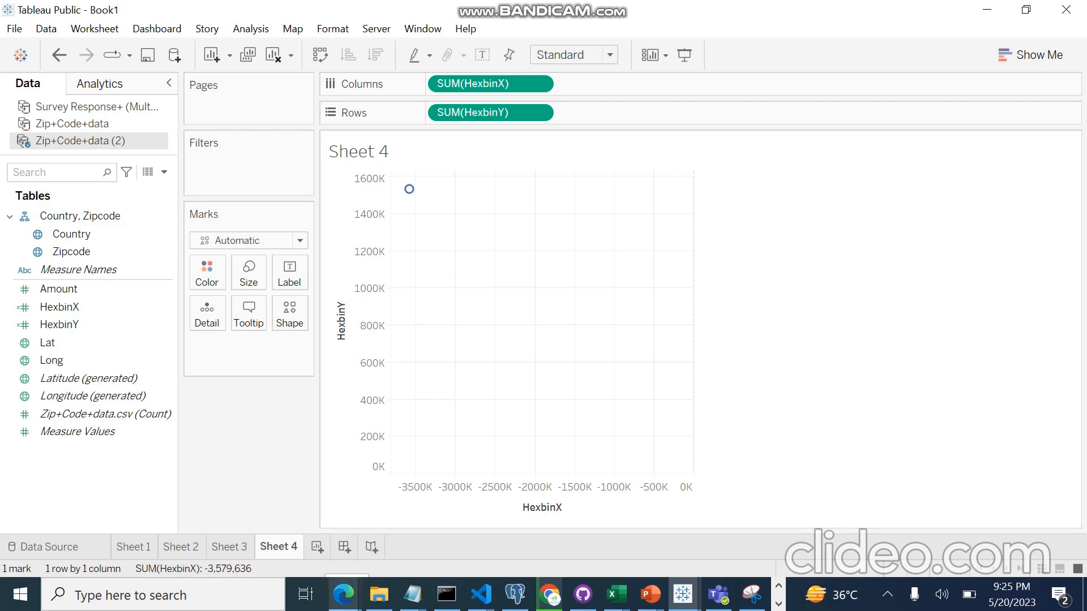
pyautogui.click(379, 594)
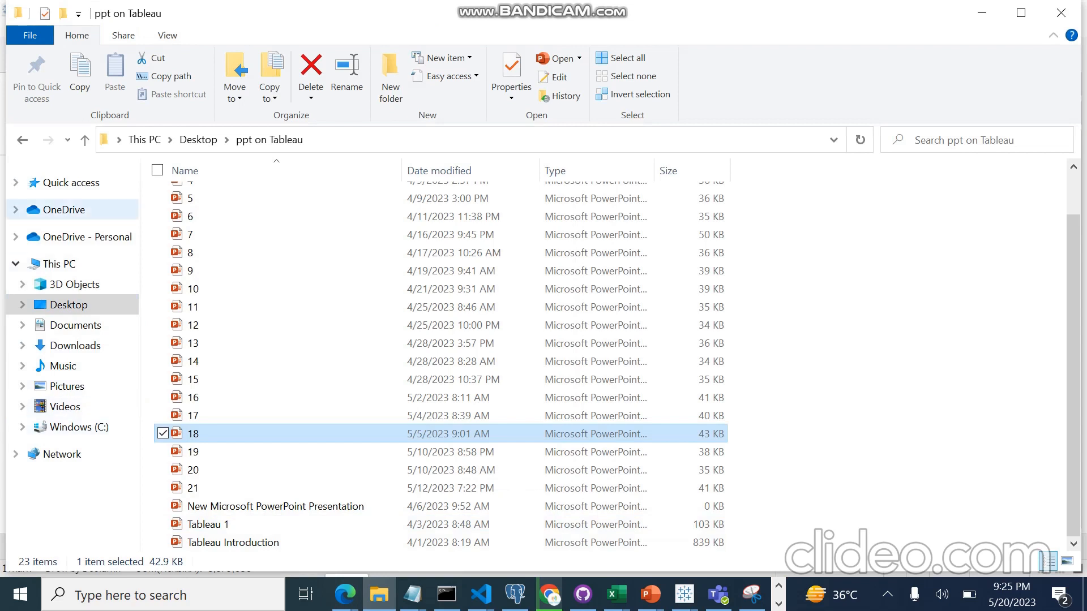
pyautogui.click(59, 263)
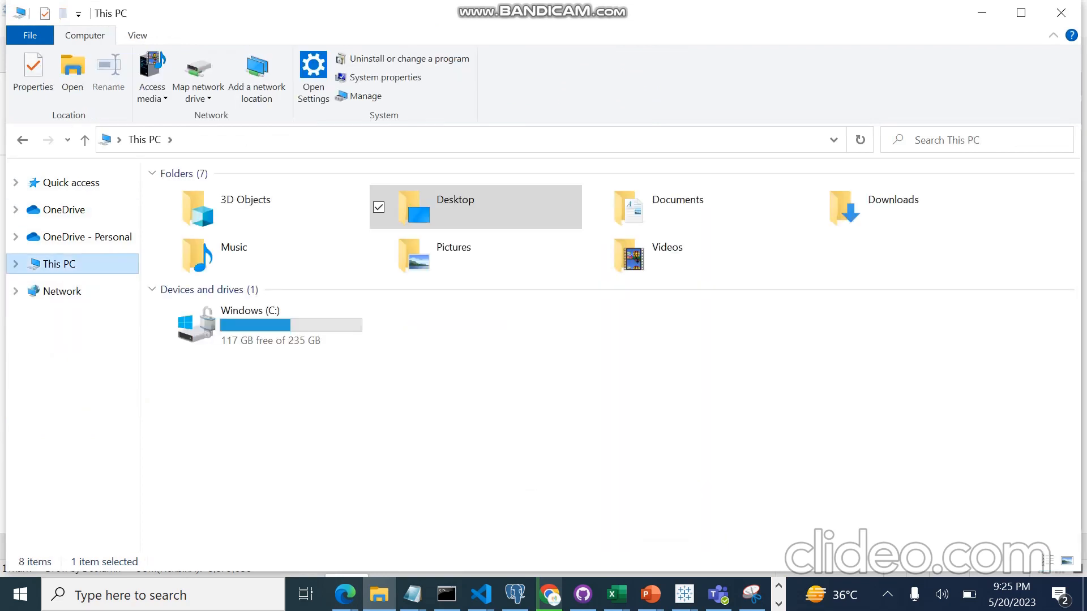
pyautogui.doubleClick(249, 320)
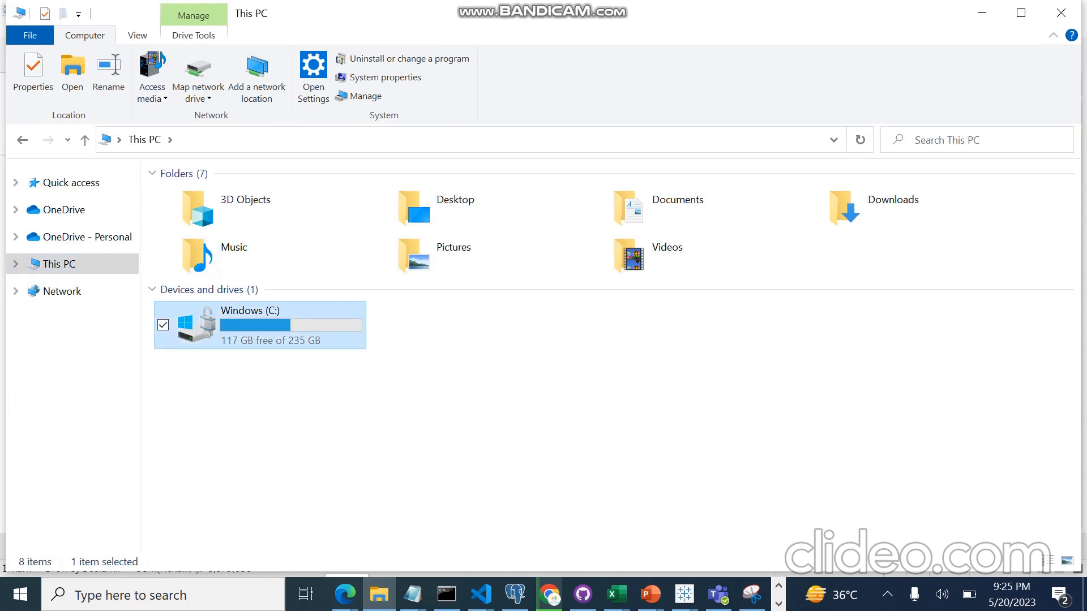
pyautogui.doubleClick(200, 323)
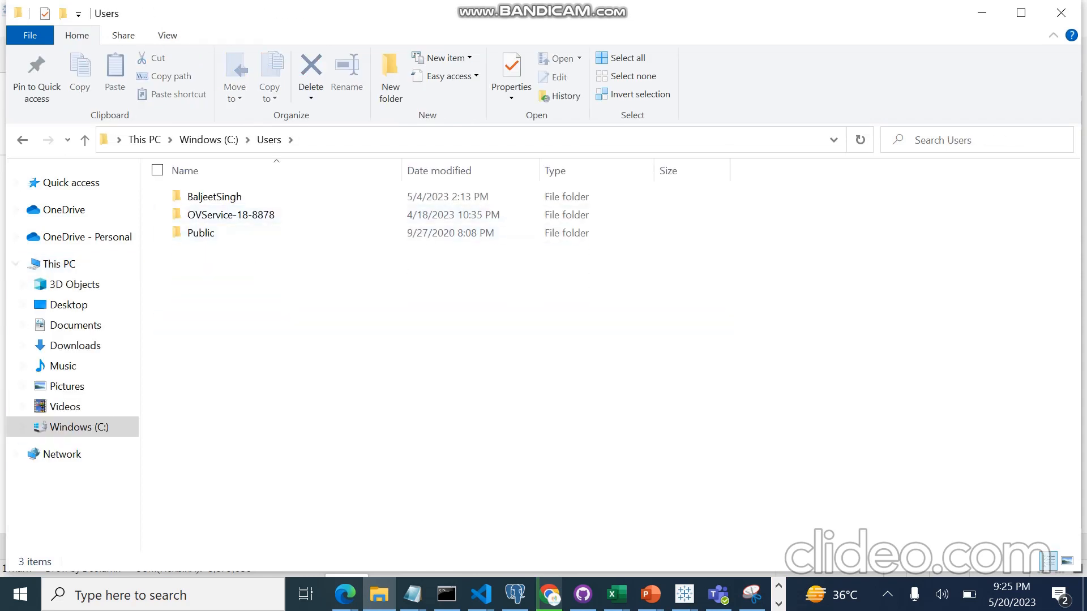
pyautogui.doubleClick(79, 431)
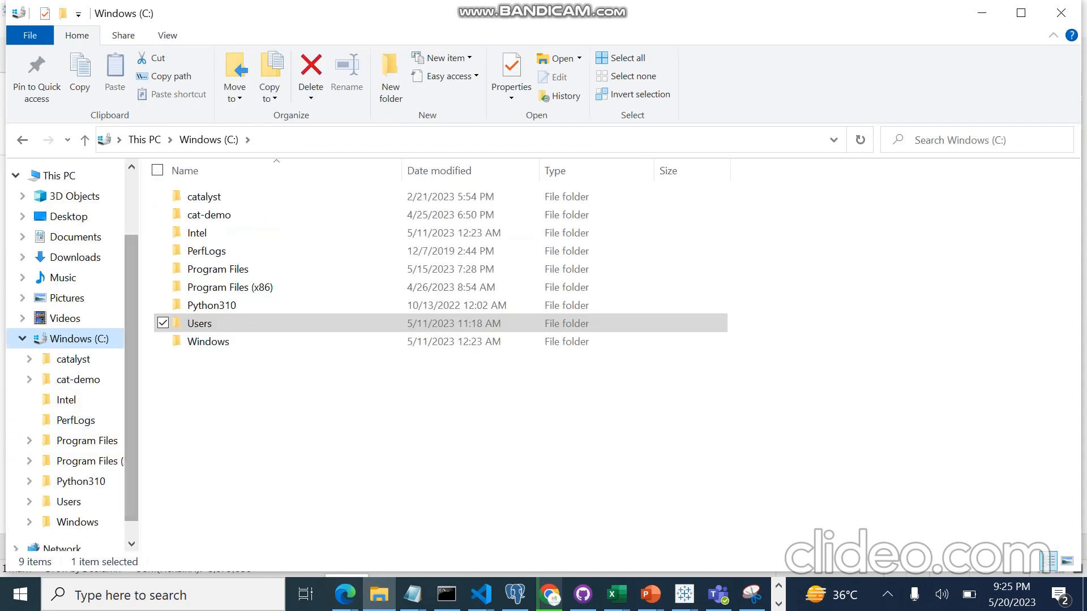
pyautogui.doubleClick(218, 269)
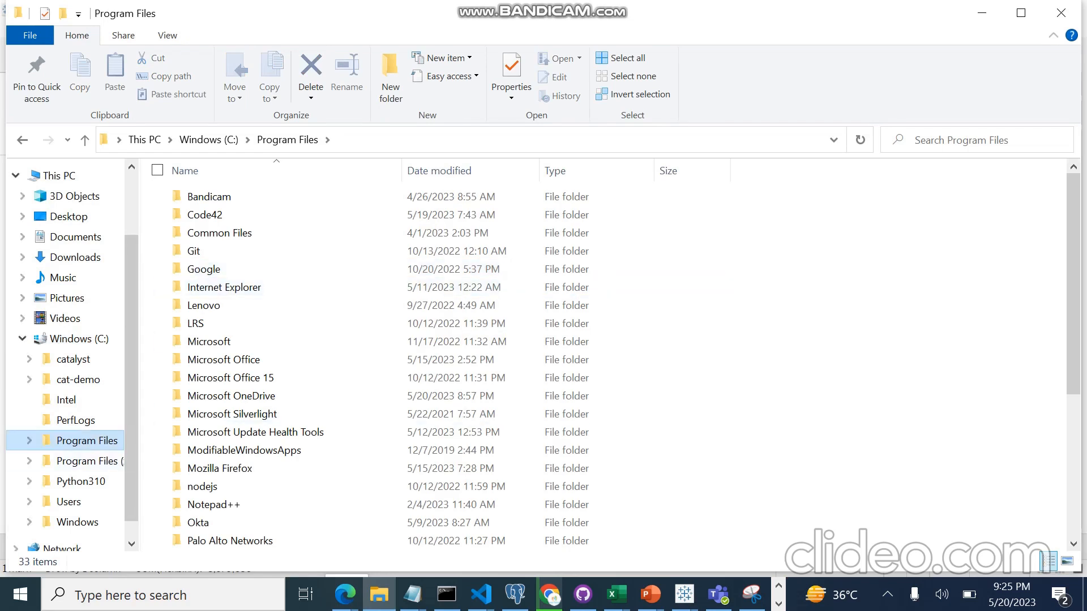
pyautogui.scroll(-4, 396, 374)
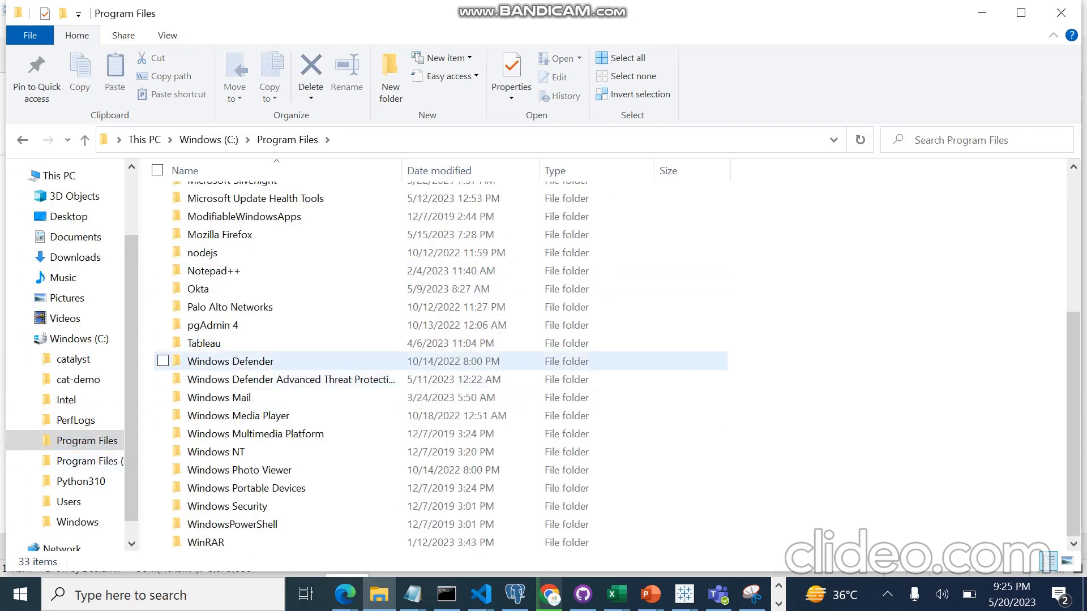
pyautogui.doubleClick(226, 343)
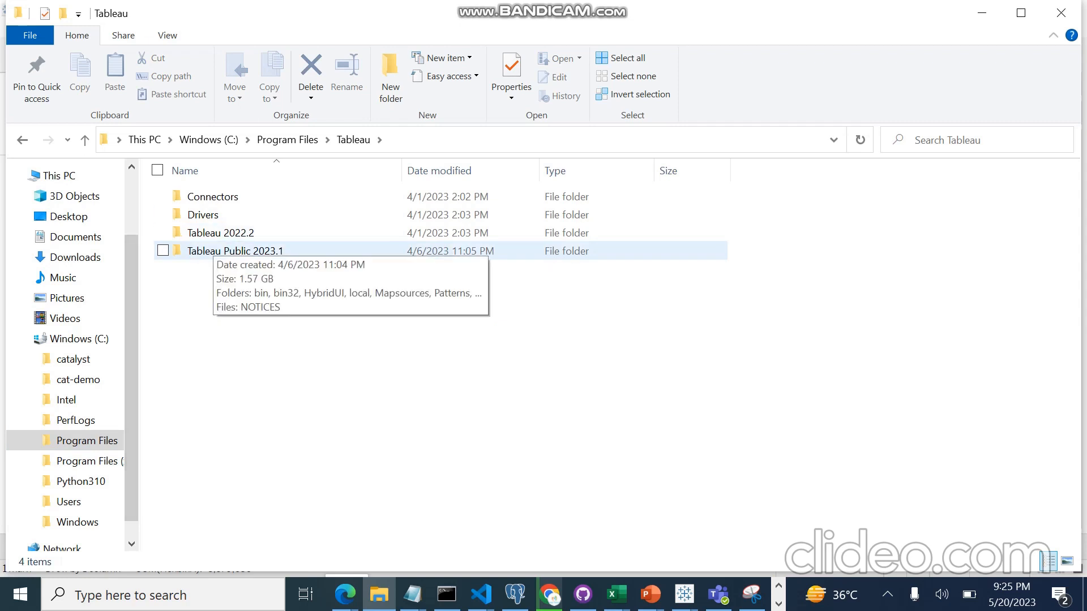
pyautogui.doubleClick(214, 248)
pyautogui.click(214, 248)
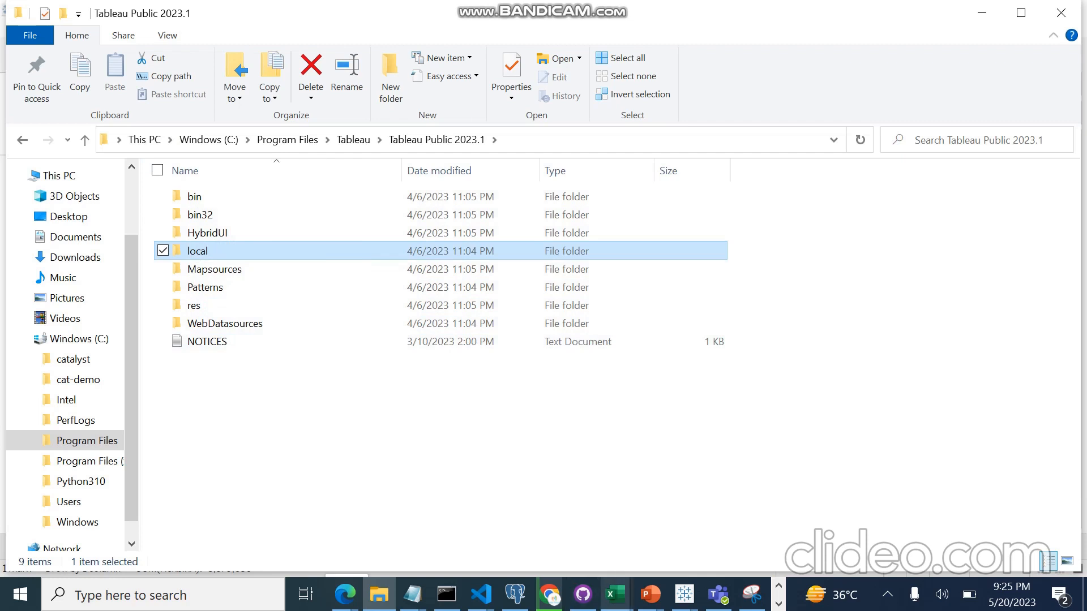
# Look over the available mark types in the Tableau Public Book2 workbook and return to Sheet 4 of Book1
pyautogui.click(683, 594)
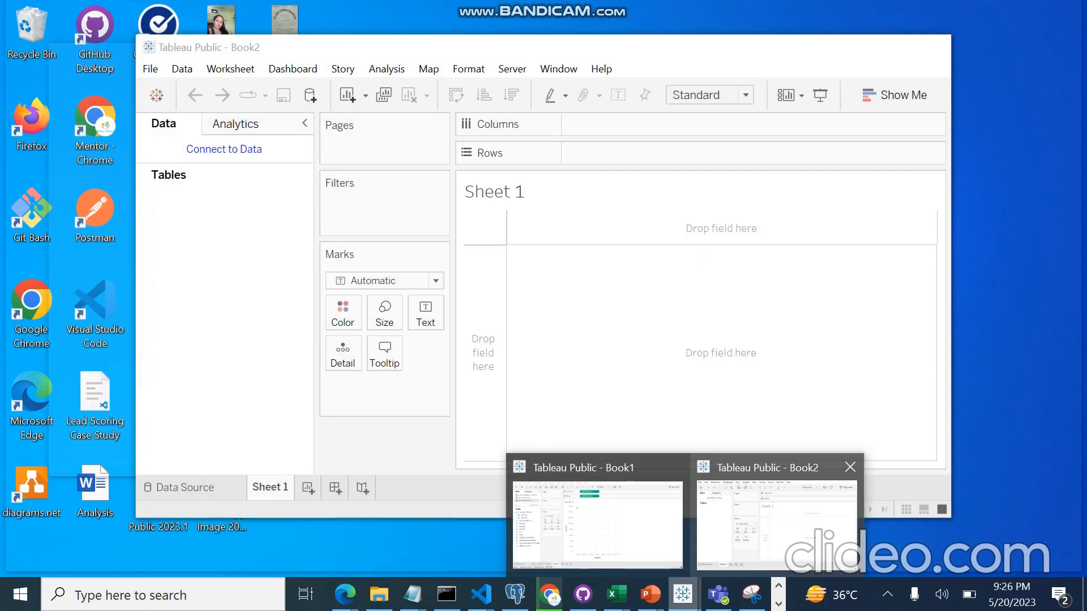
pyautogui.click(777, 524)
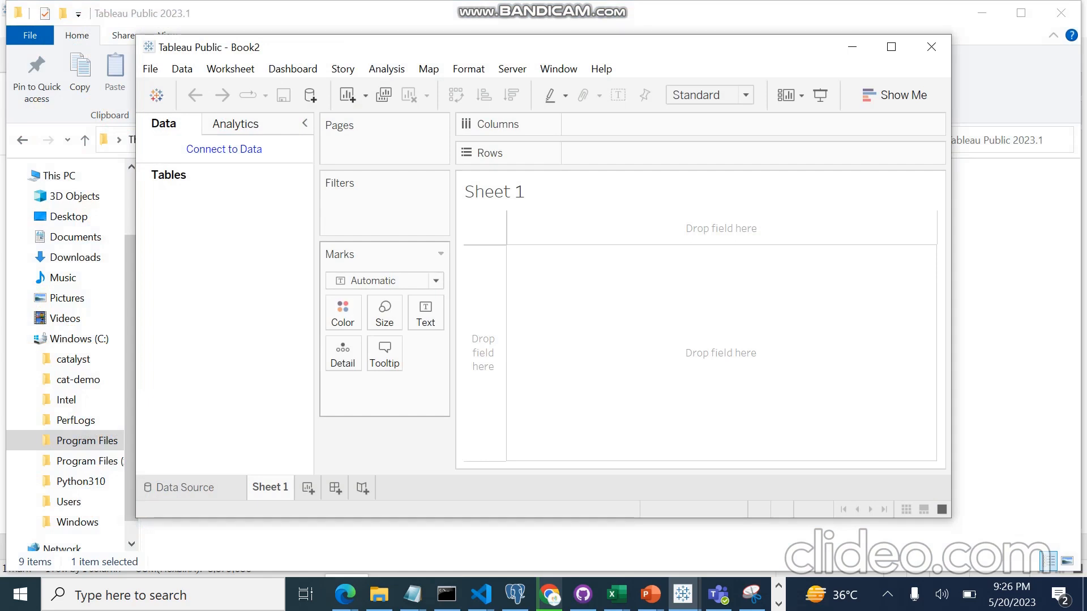
pyautogui.click(385, 281)
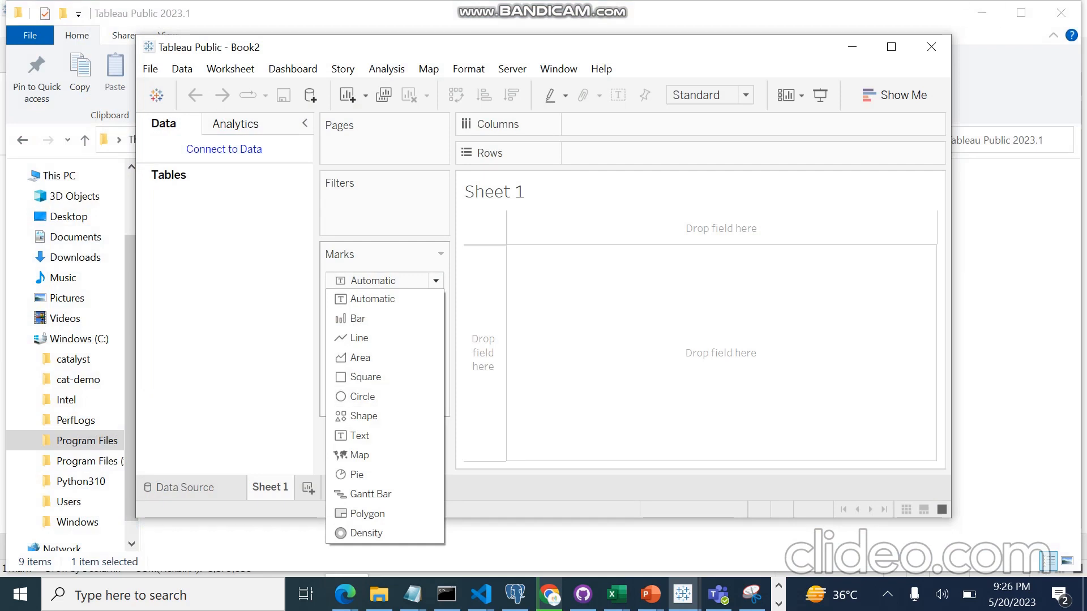
pyautogui.click(852, 47)
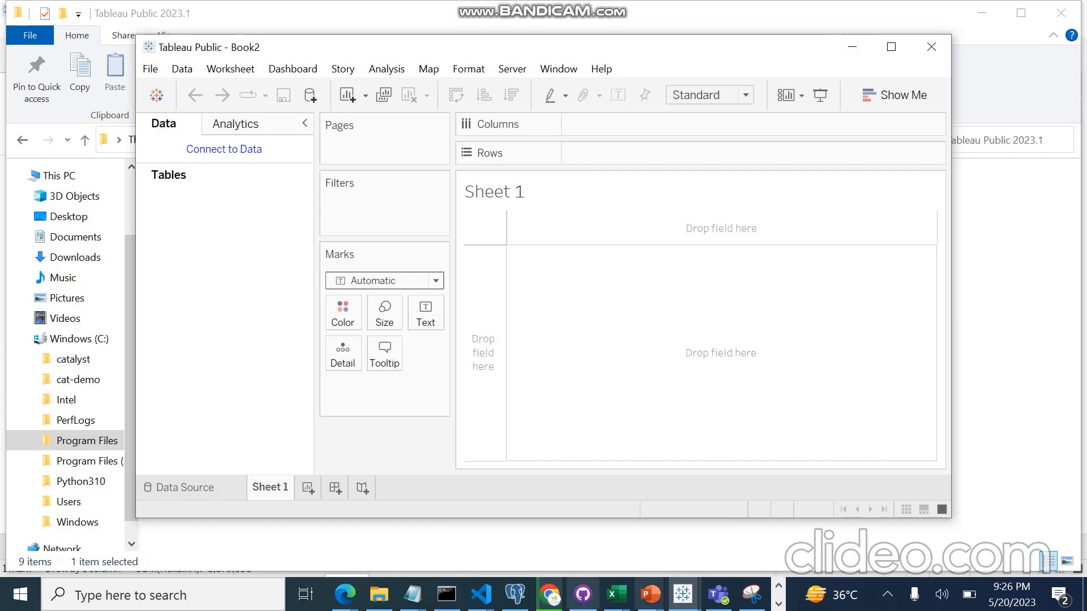
pyautogui.moveTo(683, 594)
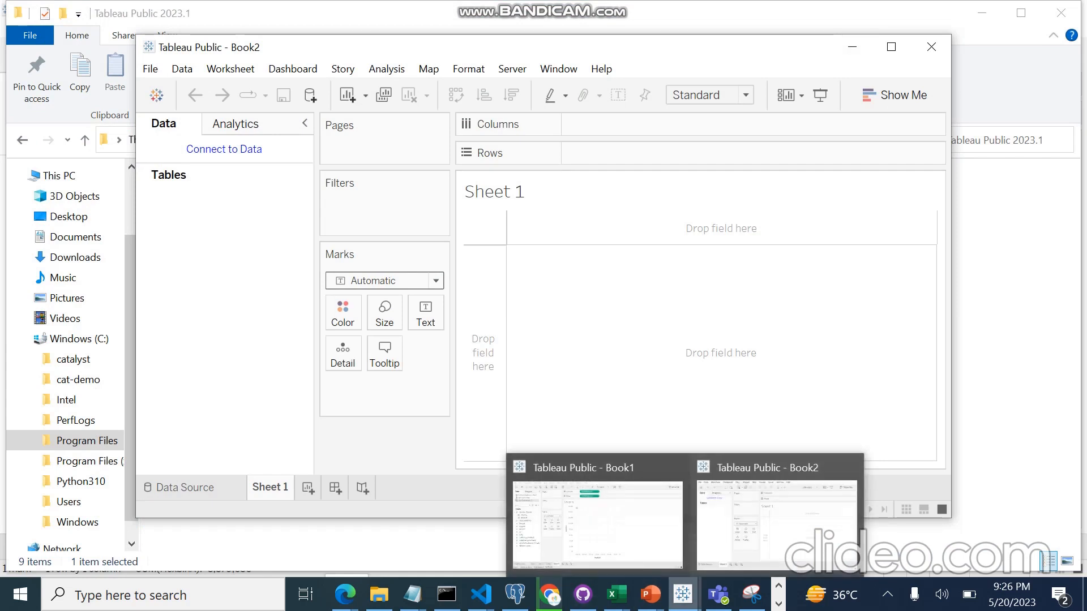
pyautogui.click(776, 524)
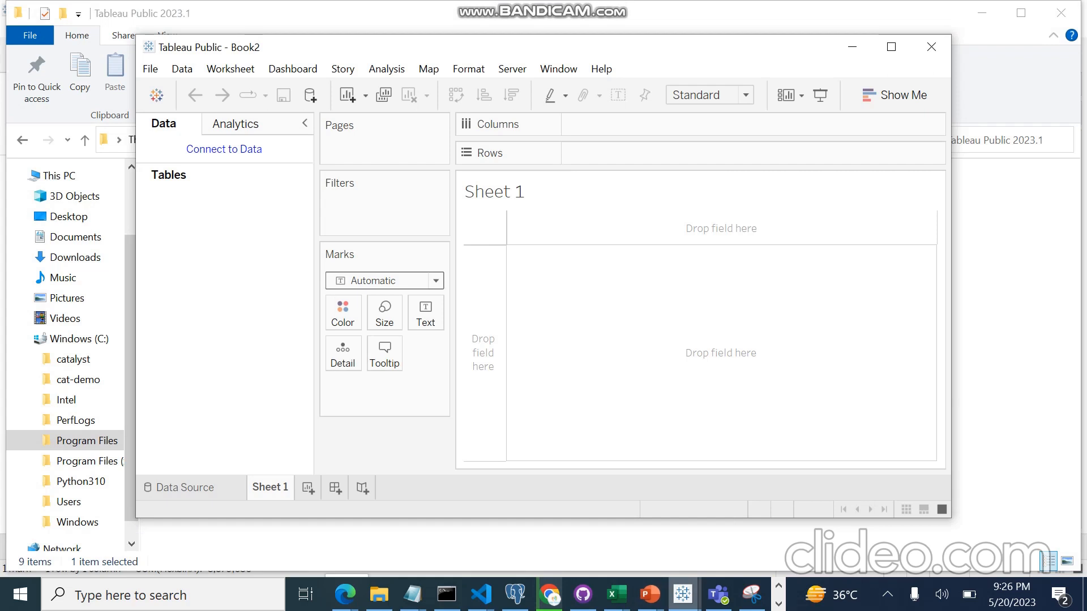
pyautogui.moveTo(682, 594)
pyautogui.click(597, 524)
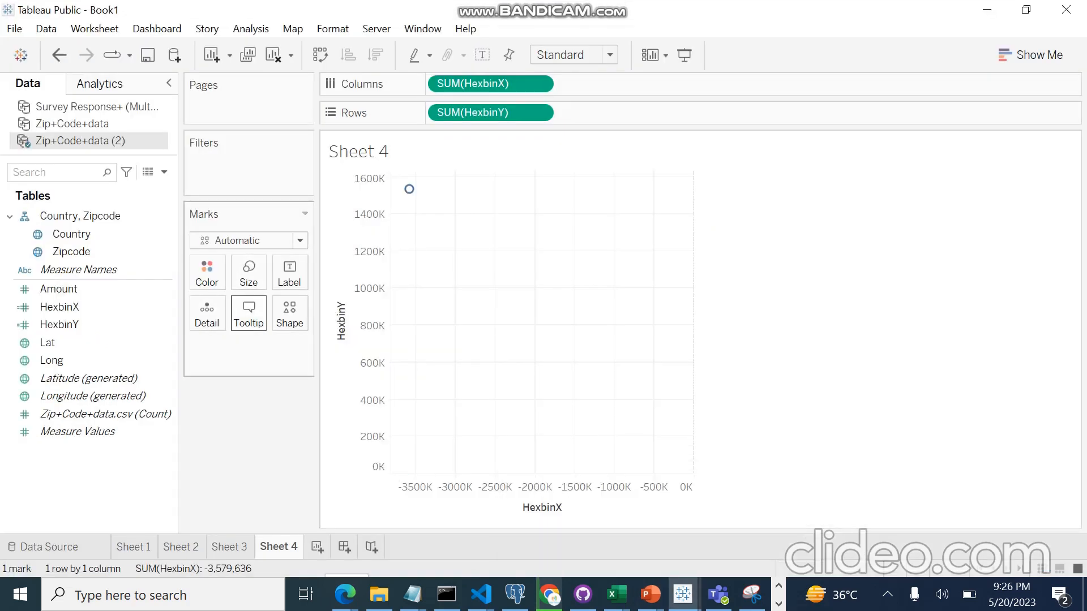
# Look through the shape palettes available for the mark in the Edit Shape dialog, from Default to Weather, and leave without assigning one
pyautogui.click(289, 314)
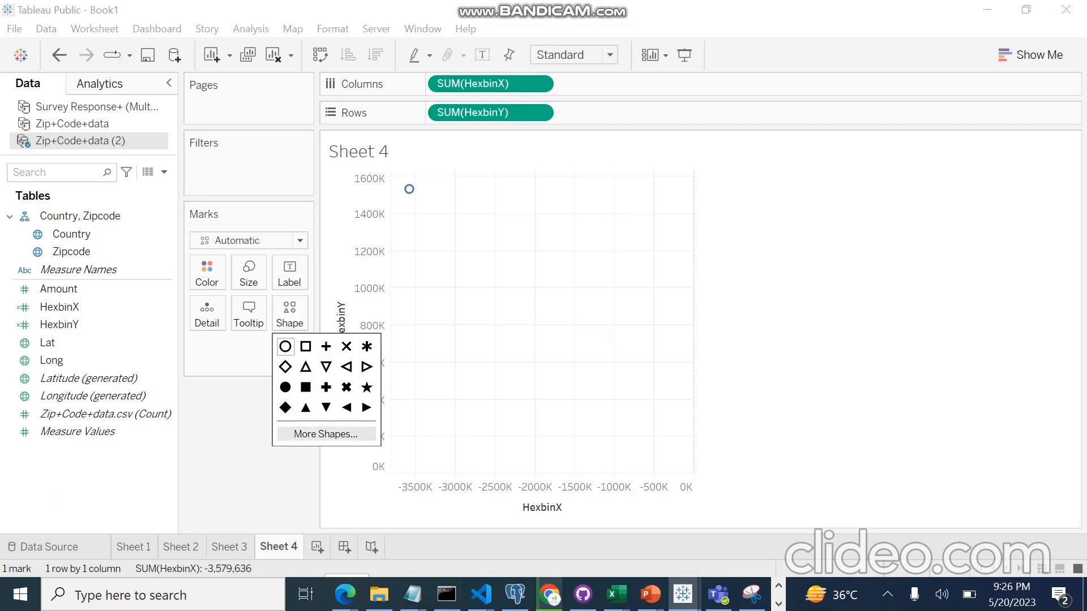
pyautogui.click(325, 433)
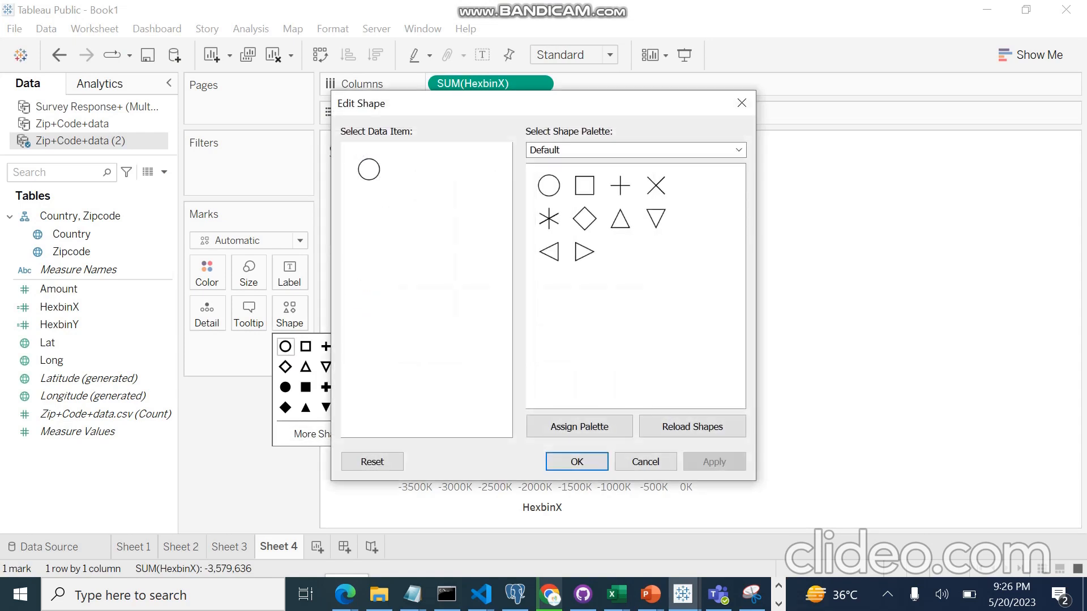
pyautogui.click(369, 169)
pyautogui.click(738, 150)
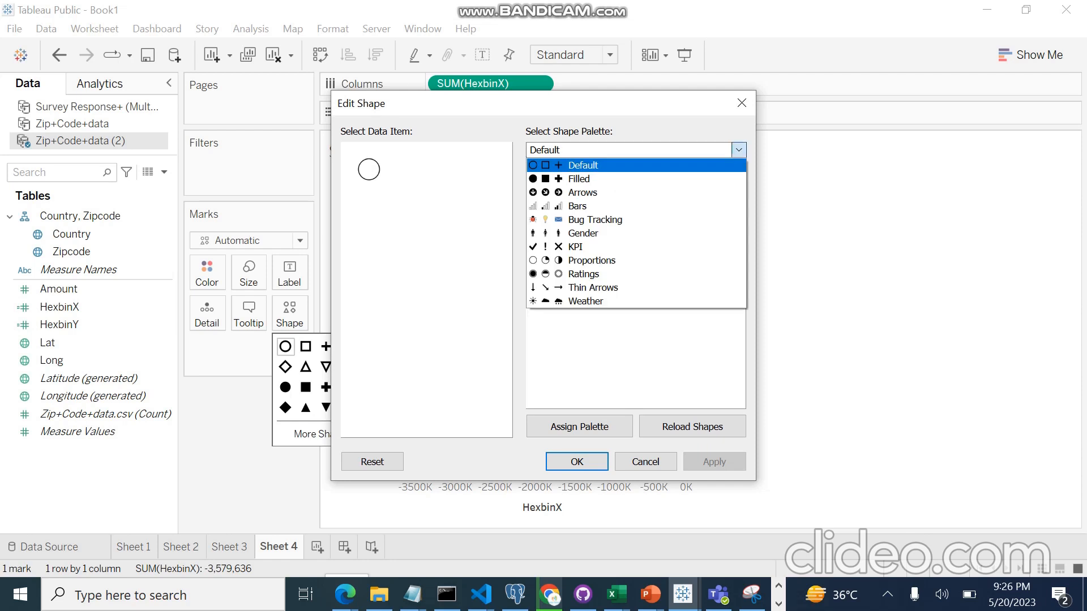
pyautogui.press('Down')
pyautogui.press('Down')
pyautogui.press('Down')
pyautogui.press('Down')
pyautogui.press('Down')
pyautogui.press('Down')
pyautogui.press('Down')
pyautogui.press('Down')
pyautogui.press('Down')
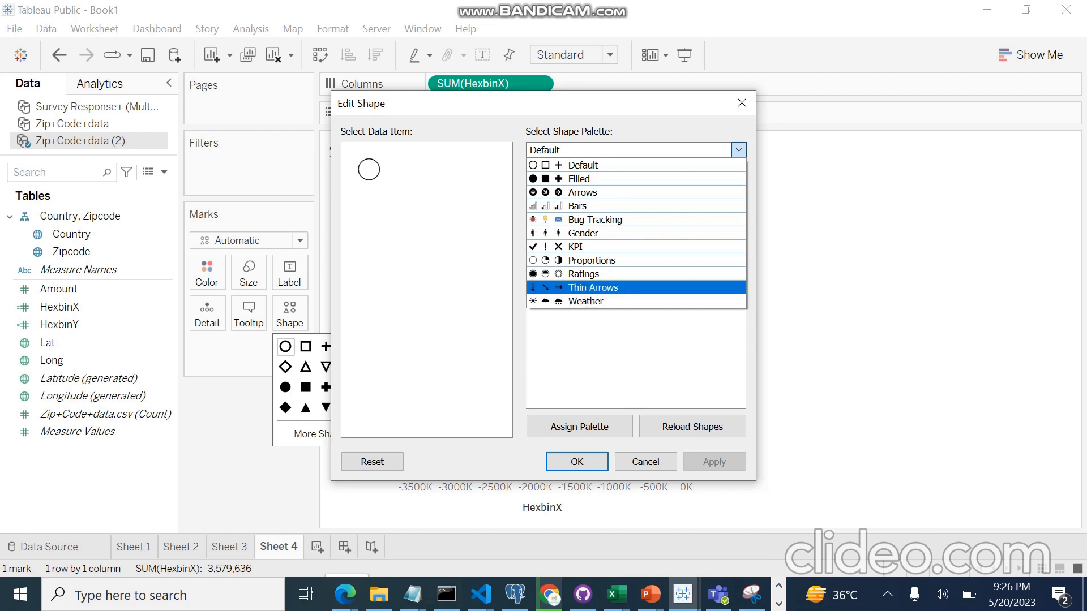
pyautogui.press('Down')
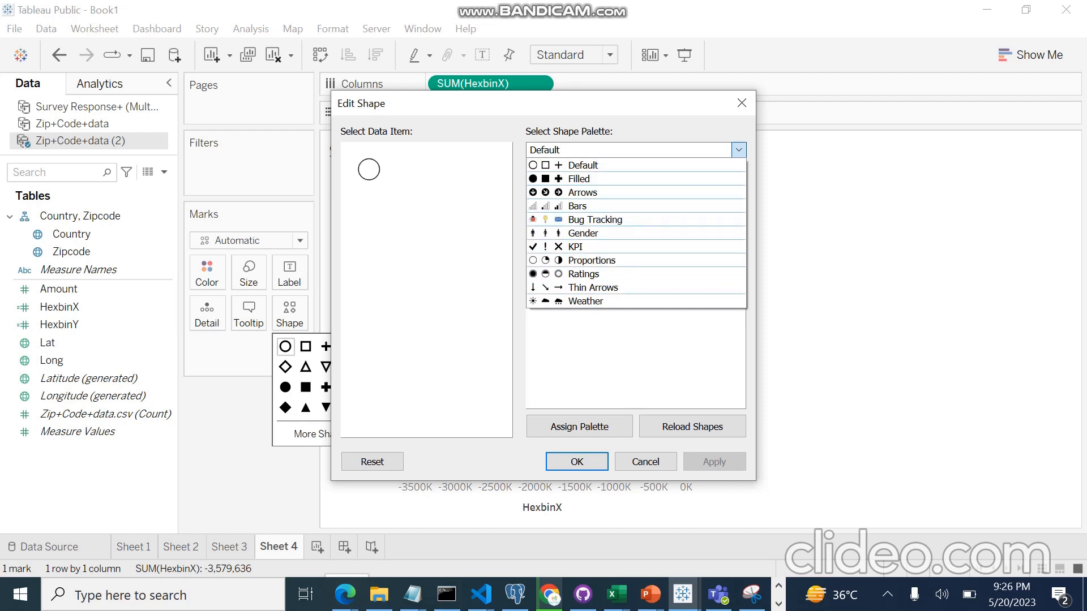
pyautogui.press('Escape')
pyautogui.press('Escape')
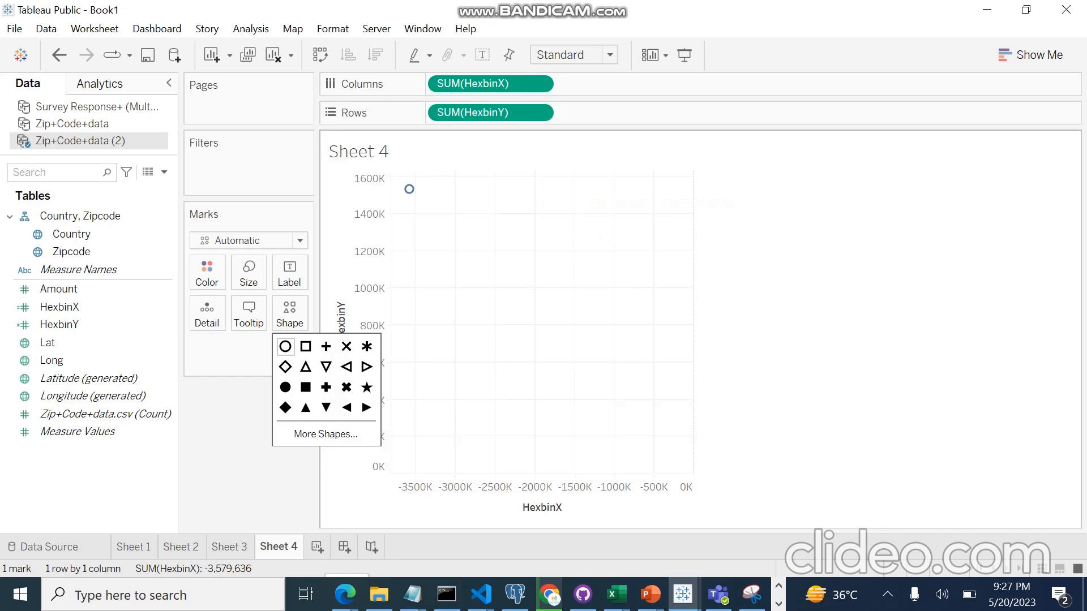
pyautogui.press('Escape')
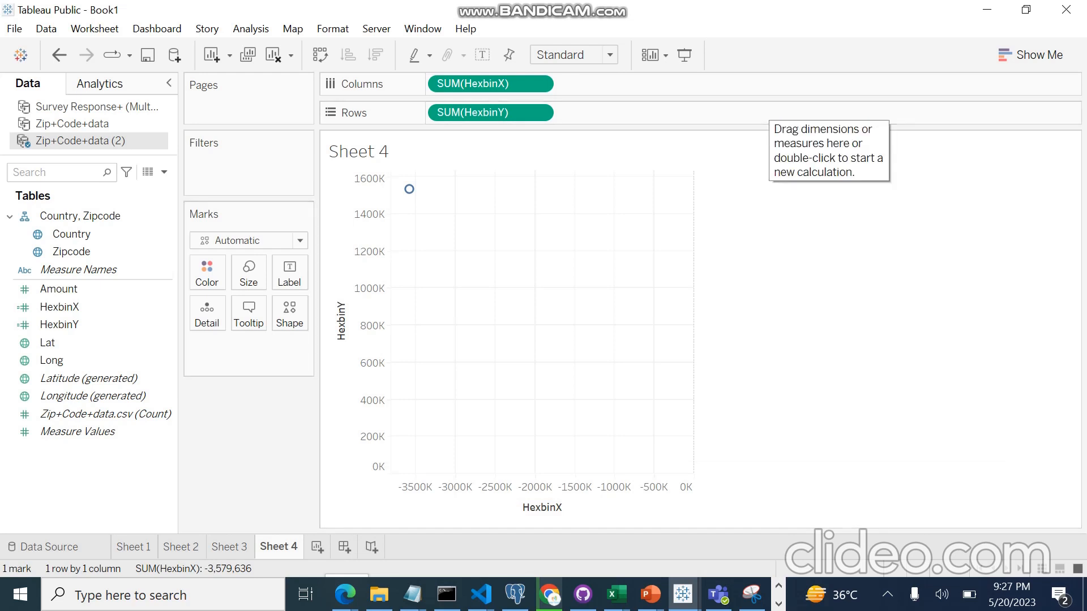
pyautogui.moveTo(683, 594)
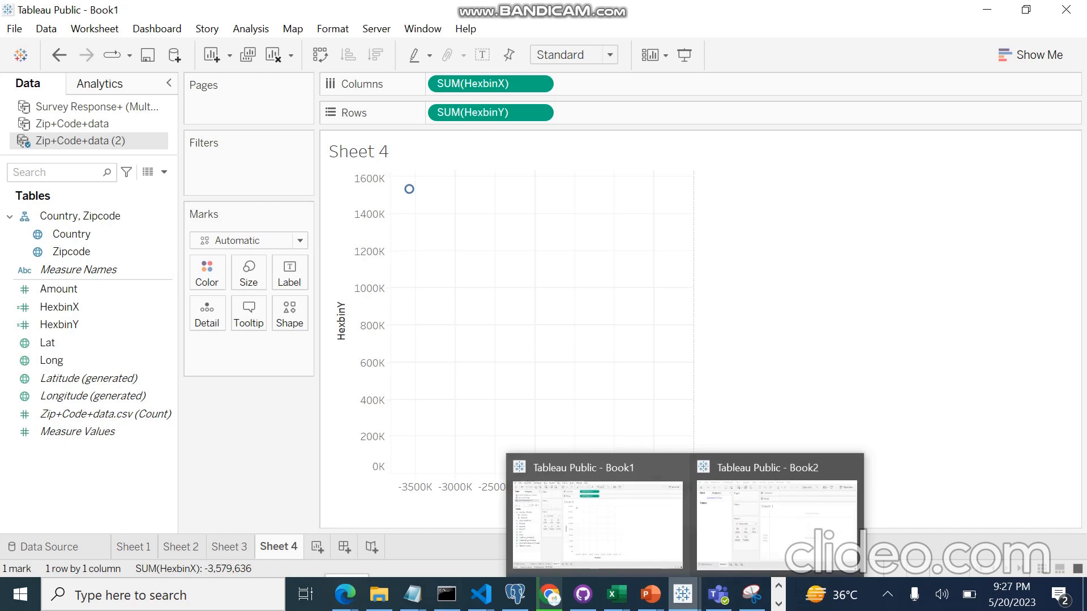
pyautogui.moveTo(752, 594)
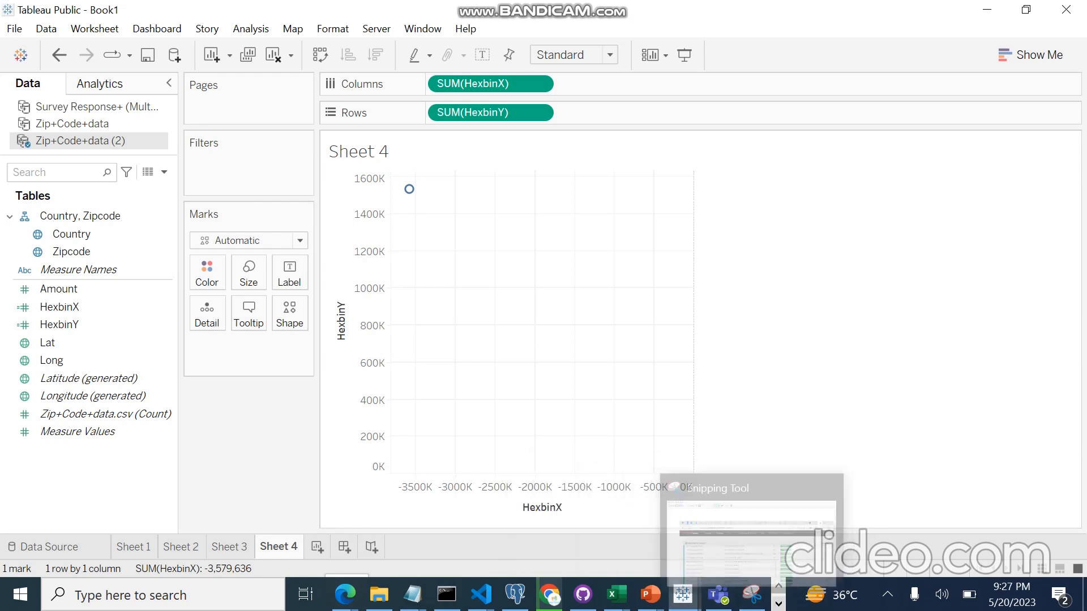
pyautogui.click(752, 595)
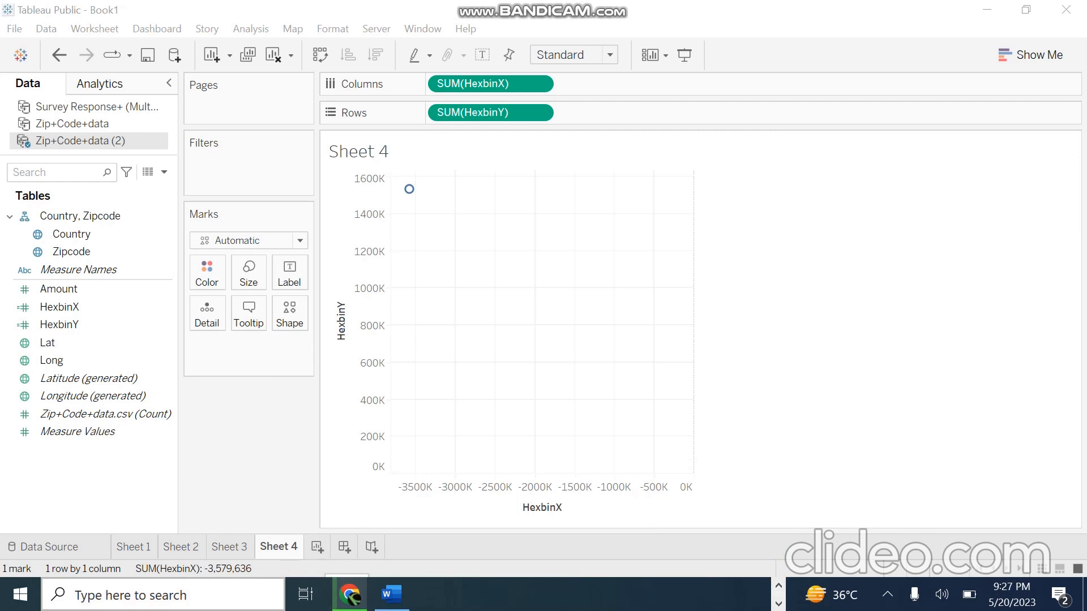
pyautogui.moveTo(349, 594)
pyautogui.click(163, 595)
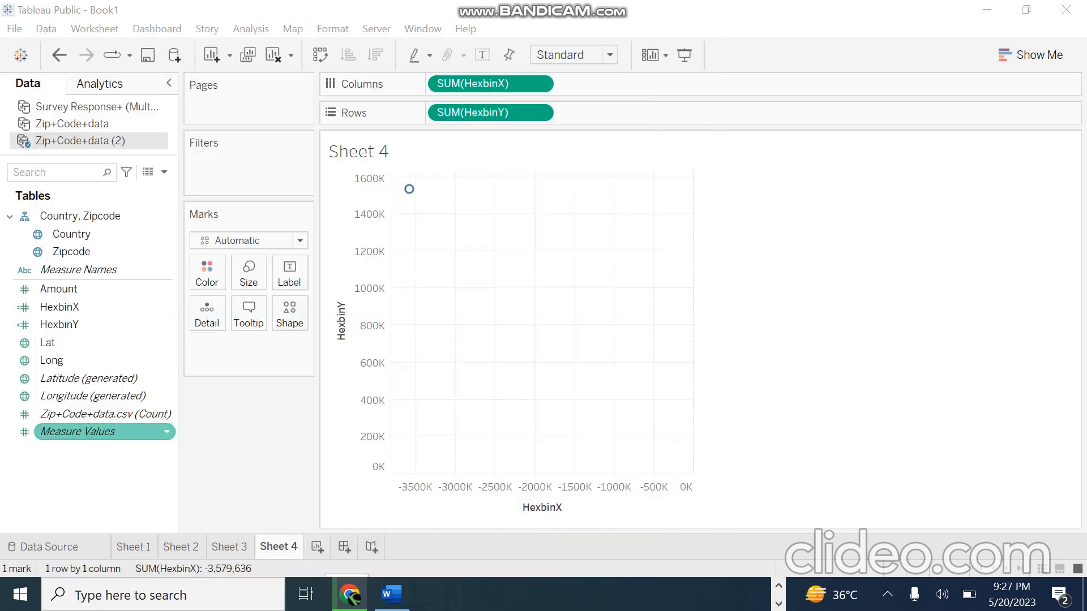
pyautogui.press('Escape')
pyautogui.hotkey('alt', 'Tab')
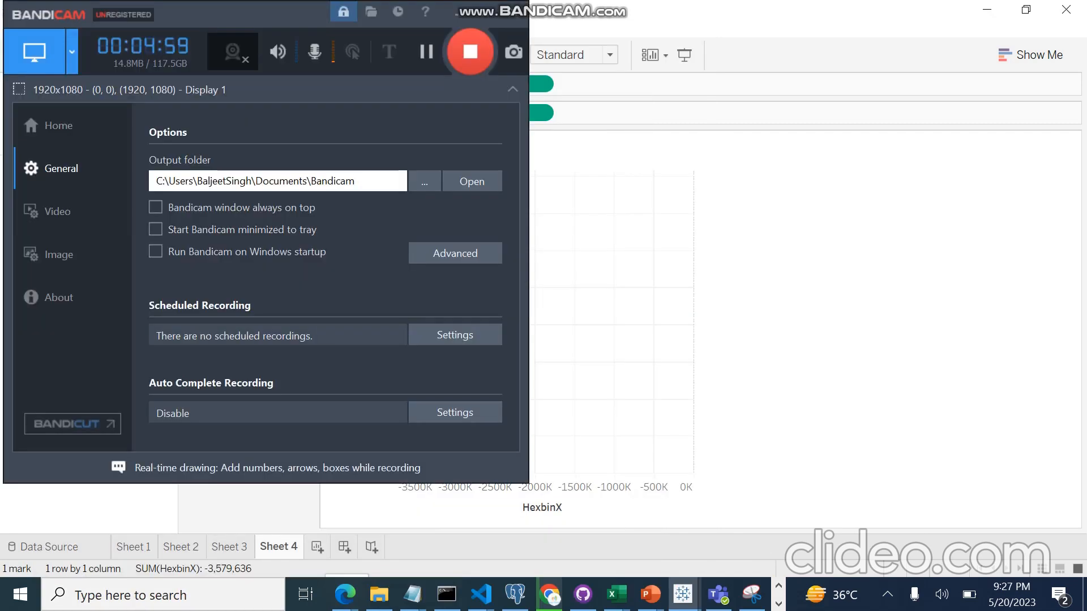